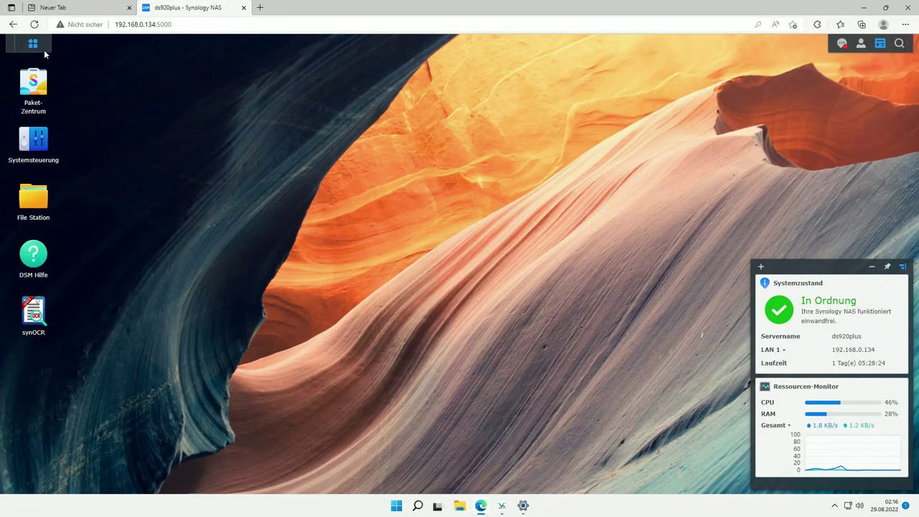
- Start creating a shared folder named Sync on Volume 1 with its recycle bin disabled
left_click(33, 44)
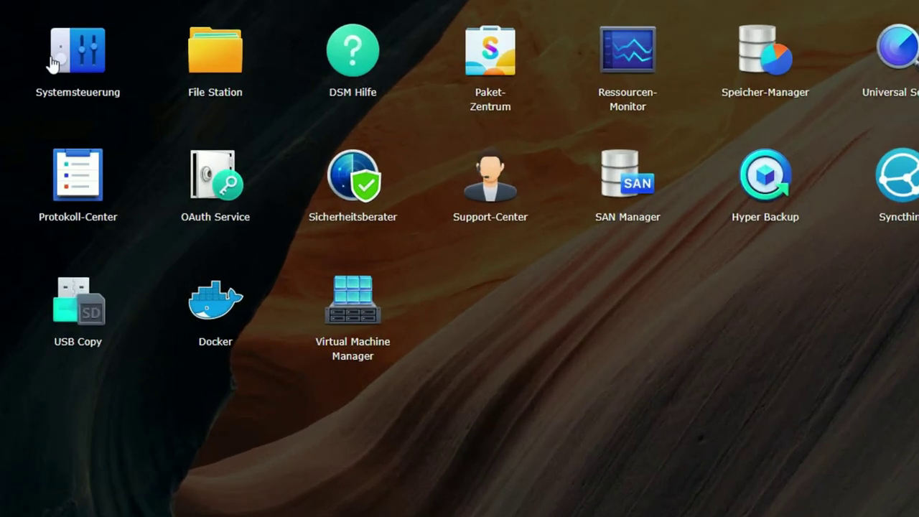
left_click(52, 63)
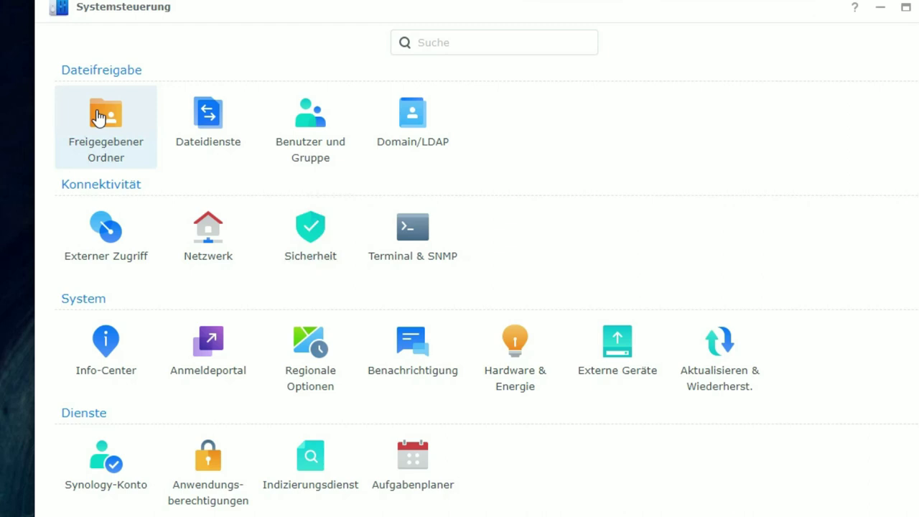
left_click(98, 117)
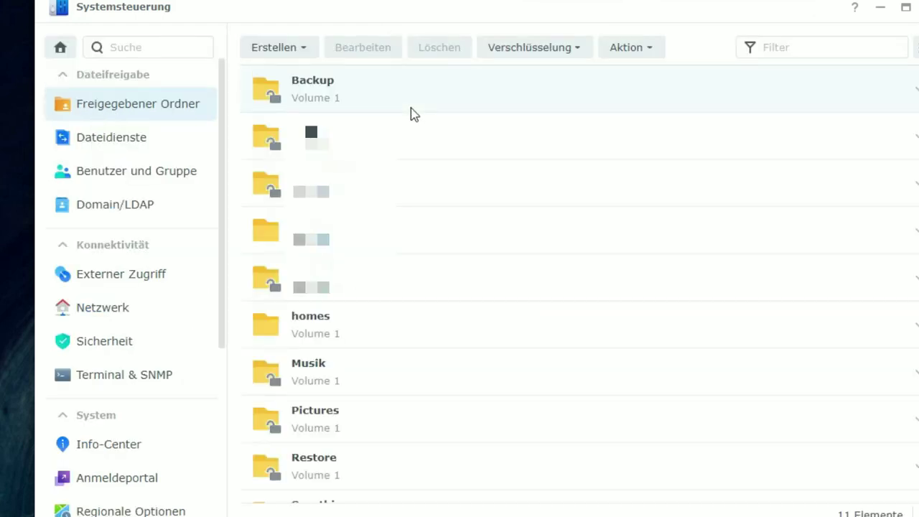
left_click(274, 50)
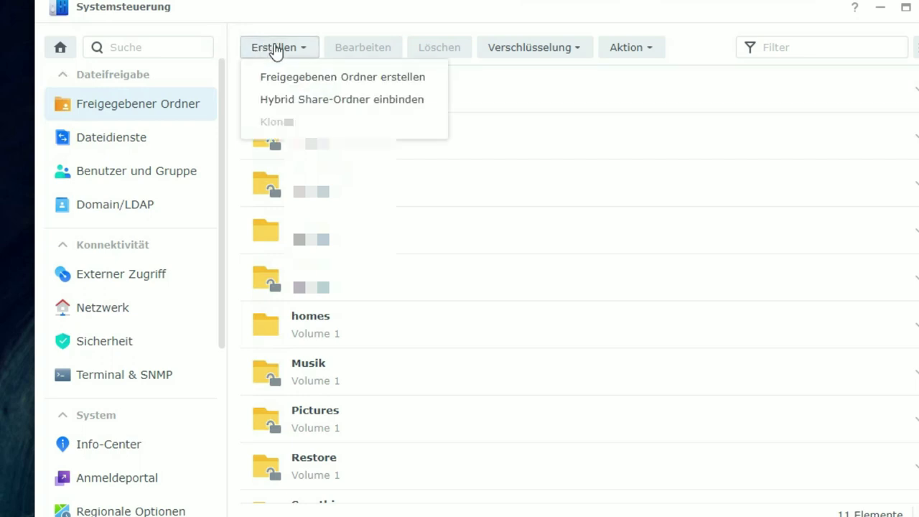
left_click(352, 90)
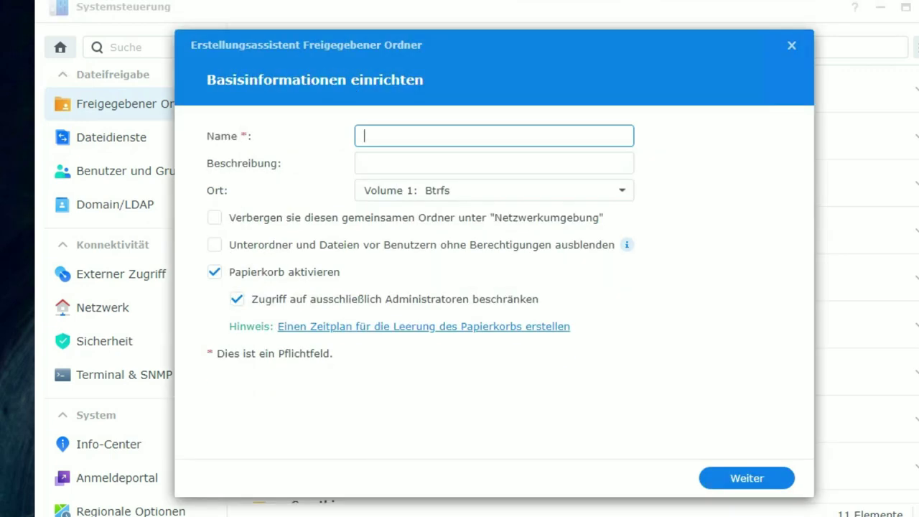
type("Sync")
left_click(279, 273)
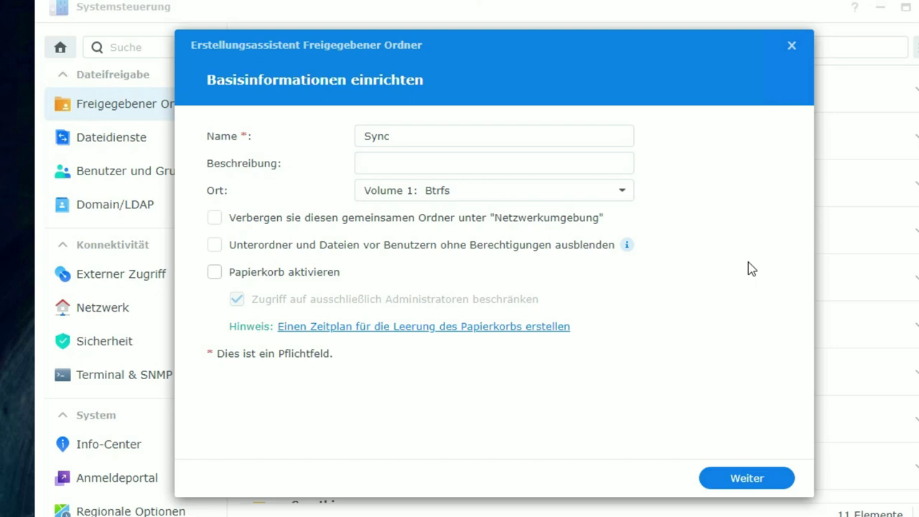
left_click(750, 482)
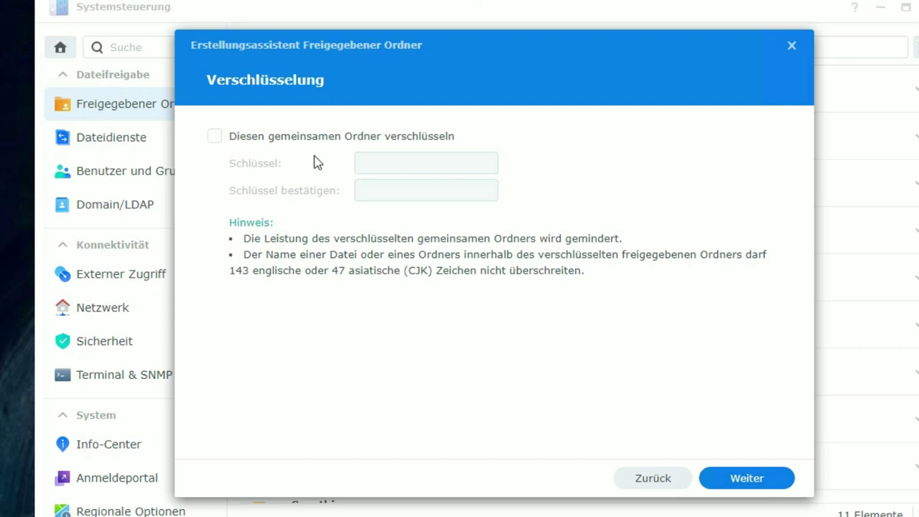
- Enable encryption for the Sync shared folder, then enter and confirm its encryption key
left_click(344, 148)
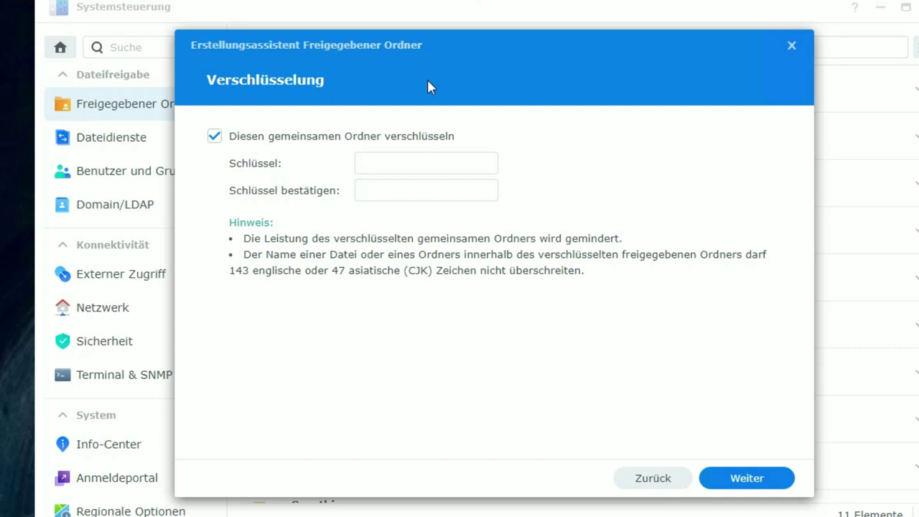
left_click(431, 163)
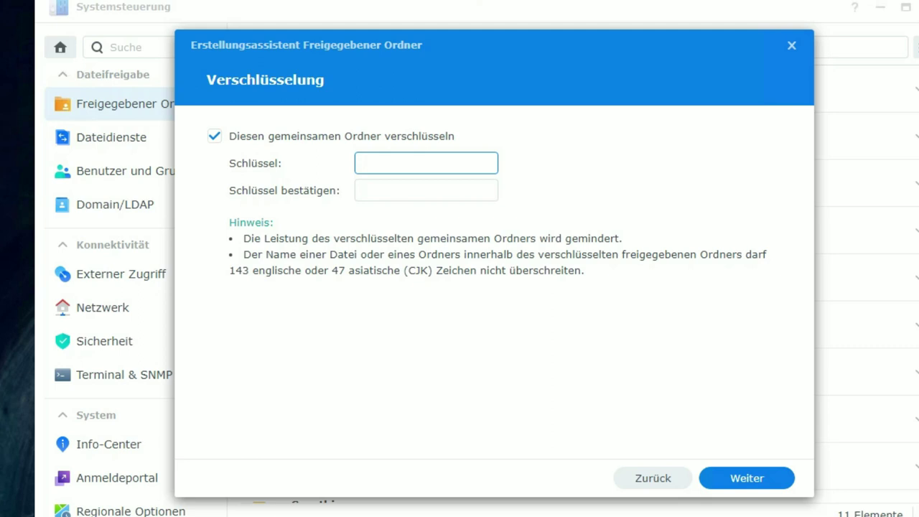
key("ctrl+v")
key("Tab")
key("ctrl+v")
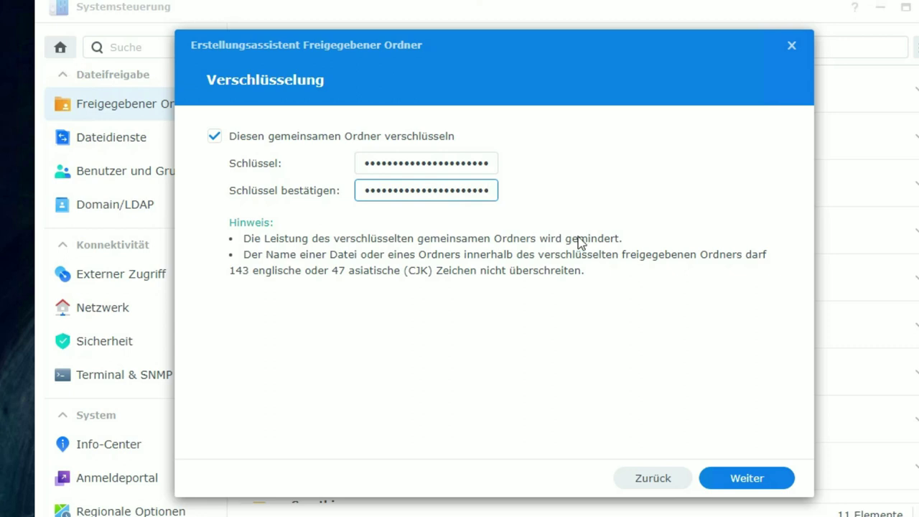
left_click(770, 478)
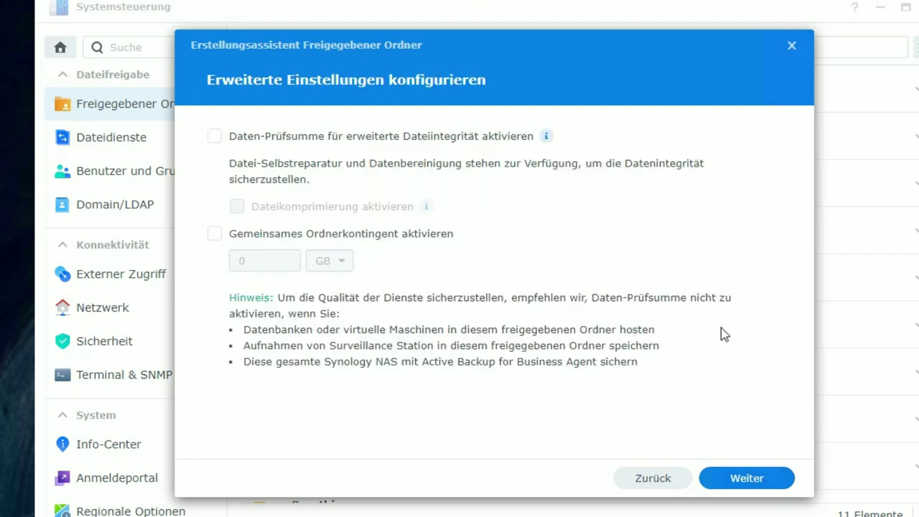
- Enable the data checksum for advanced file integrity and create the encrypted Sync folder, acknowledging the key download
left_click(444, 136)
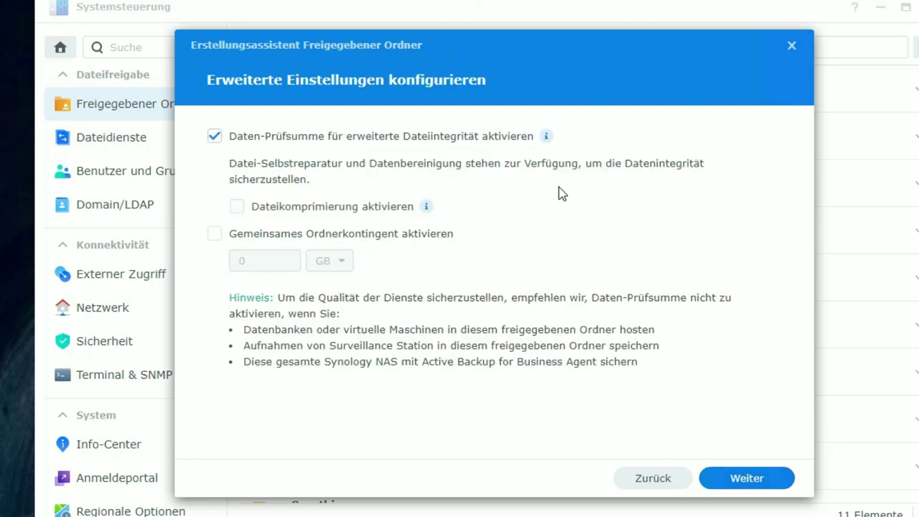
left_click(745, 480)
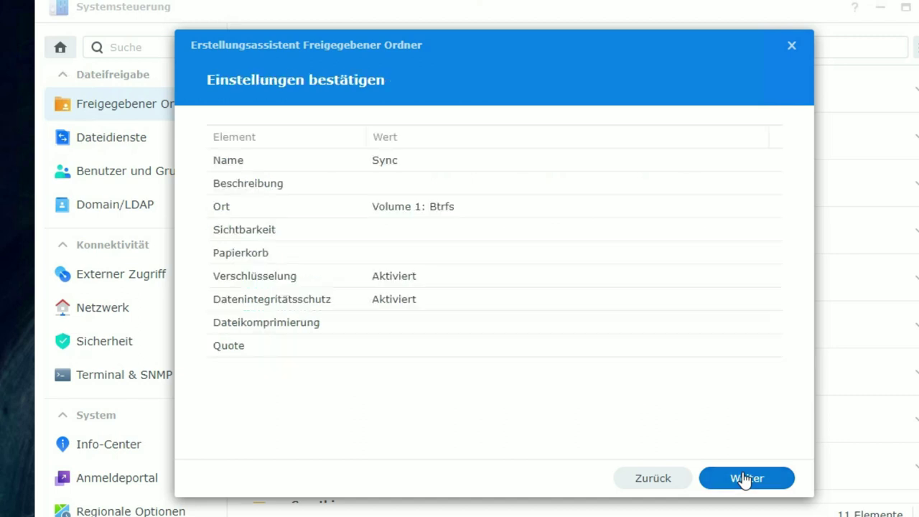
left_click(744, 480)
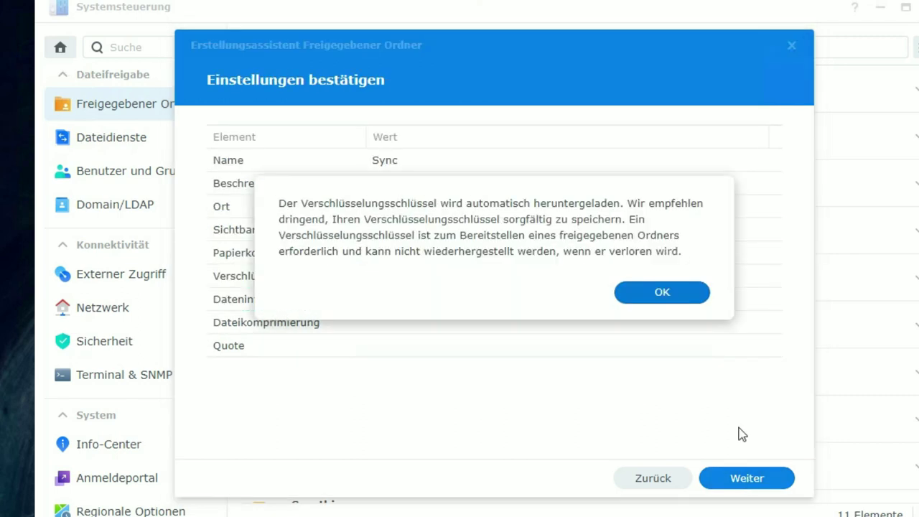
left_click(690, 299)
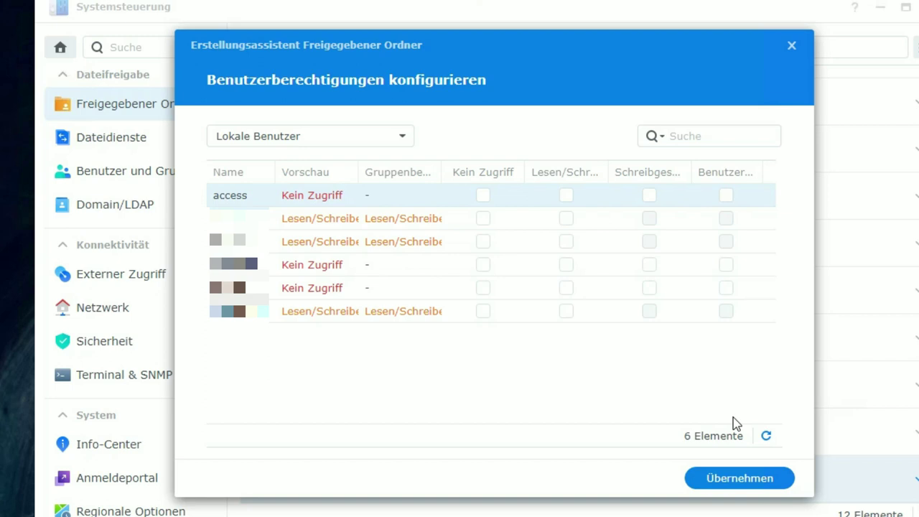
- Set the third listed local user to no access (Kein Zugriff) on the Sync folder and apply the permissions
left_click(487, 219)
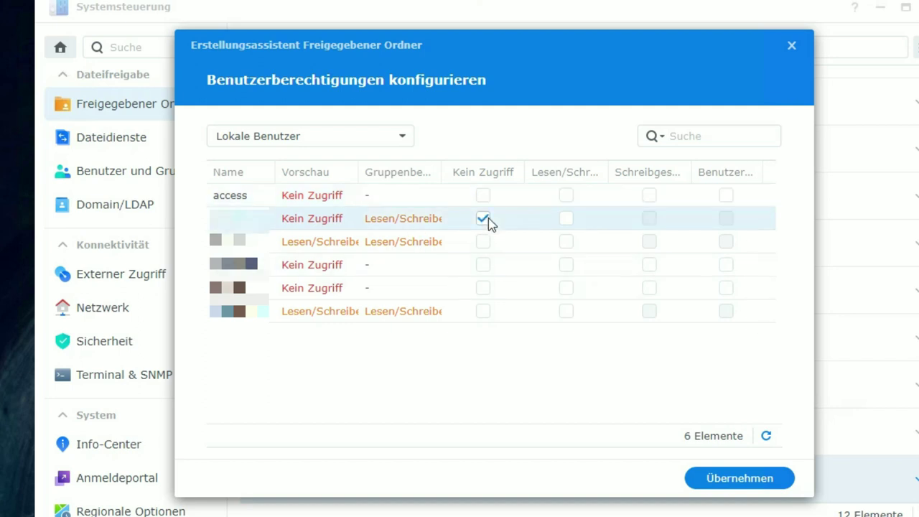
left_click(488, 218)
left_click(482, 244)
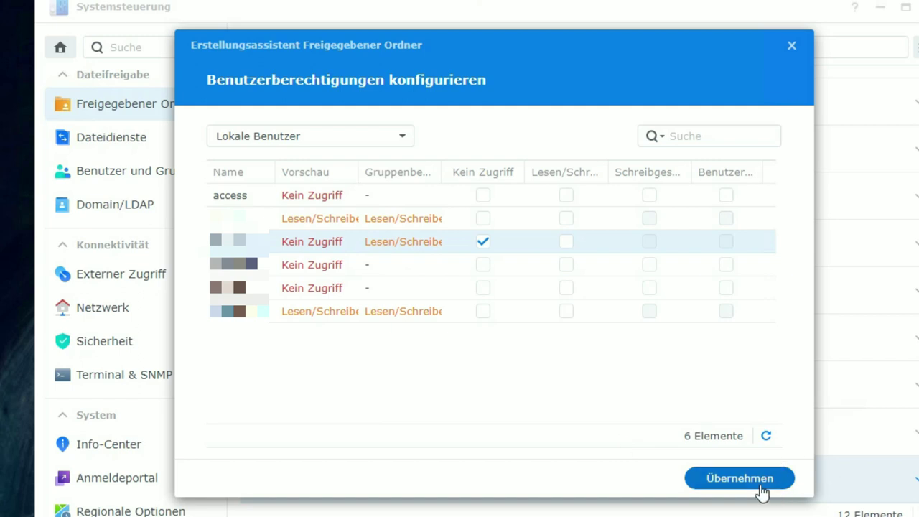
left_click(740, 478)
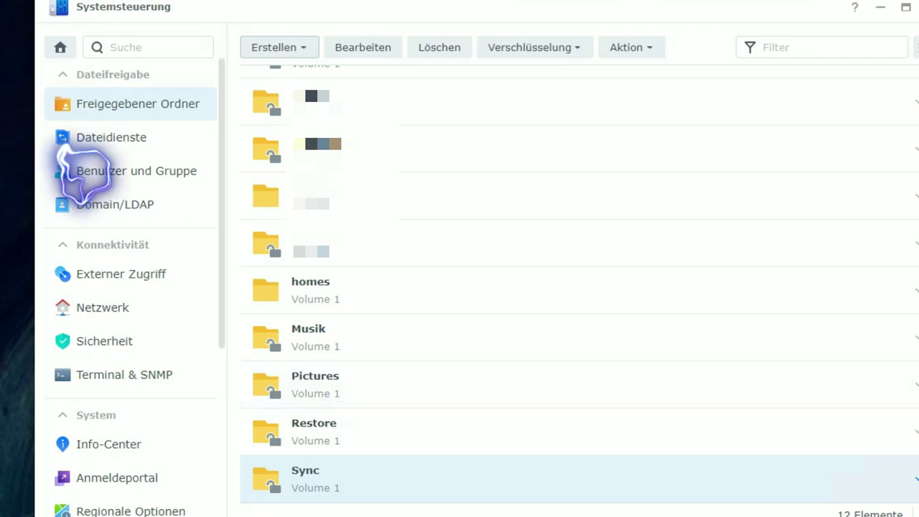
- Start creating a new user named syncuser and enter and confirm the account password
left_click(137, 174)
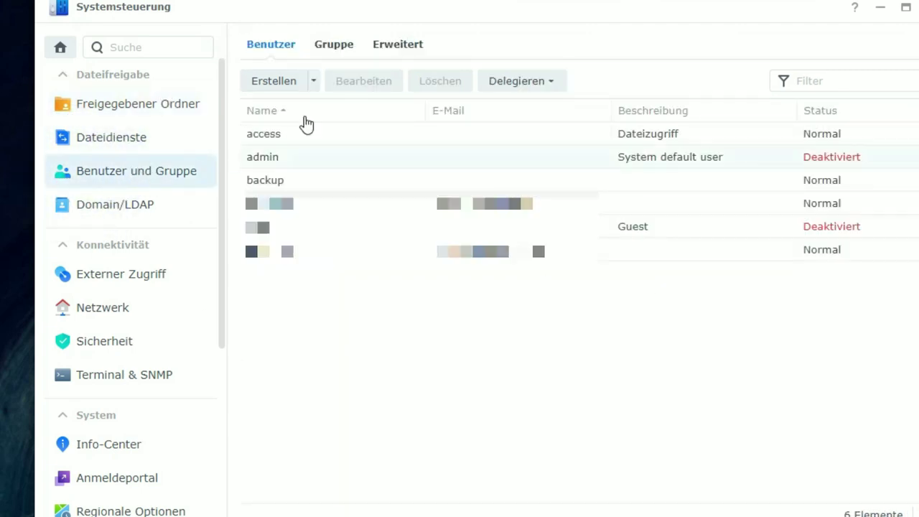
left_click(267, 86)
left_click(460, 142)
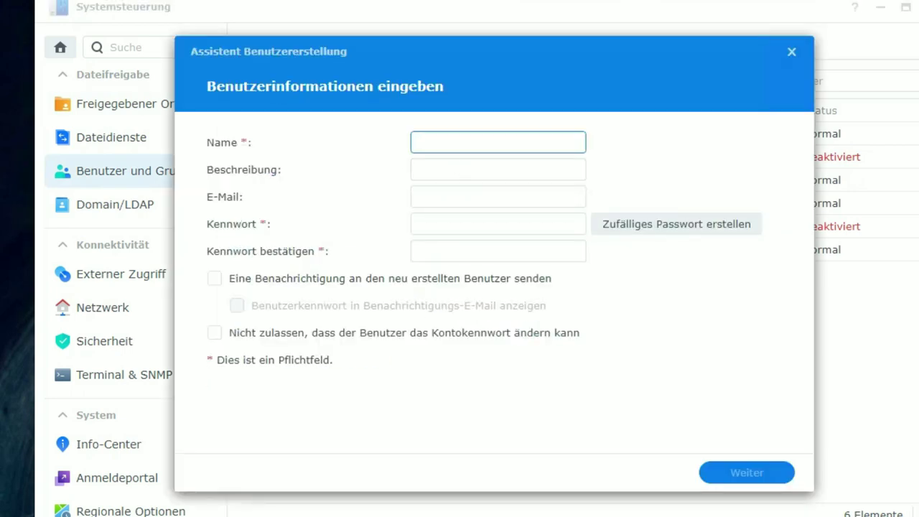
type("syncuser")
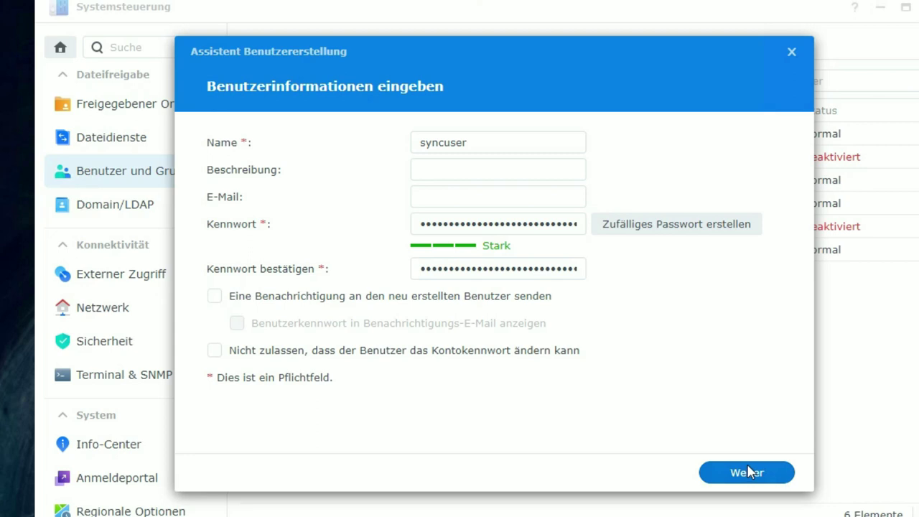
left_click(750, 470)
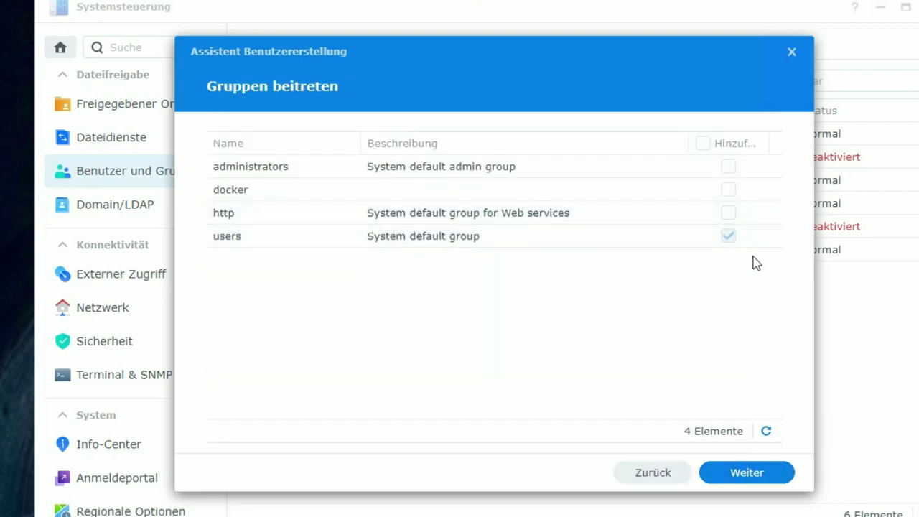
- Keep syncuser in the default users group, grant read/write access to the Sync folder, and leave the quotas unrestricted
left_click(760, 479)
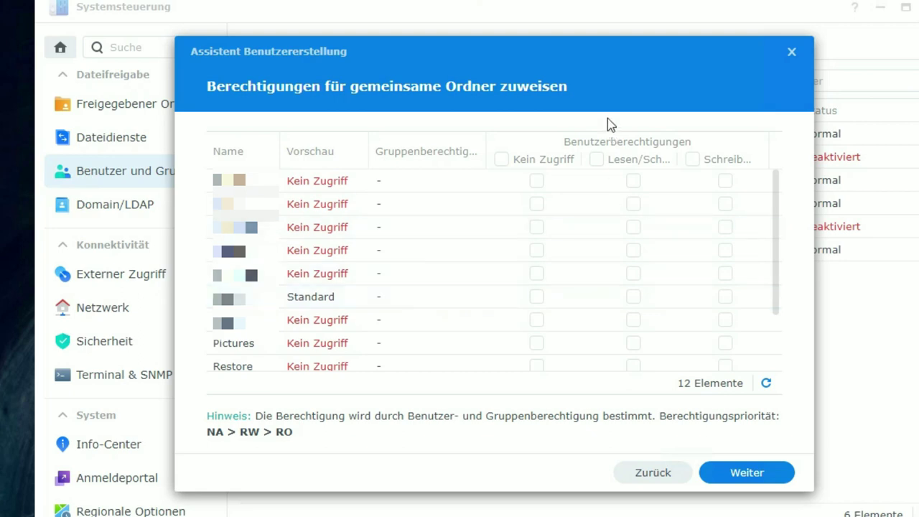
scroll(579, 294, "down", 3)
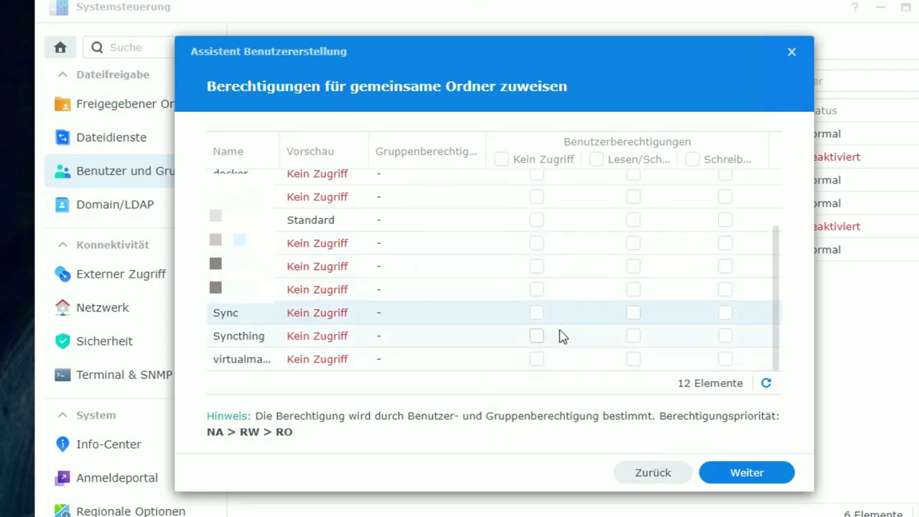
left_click(633, 313)
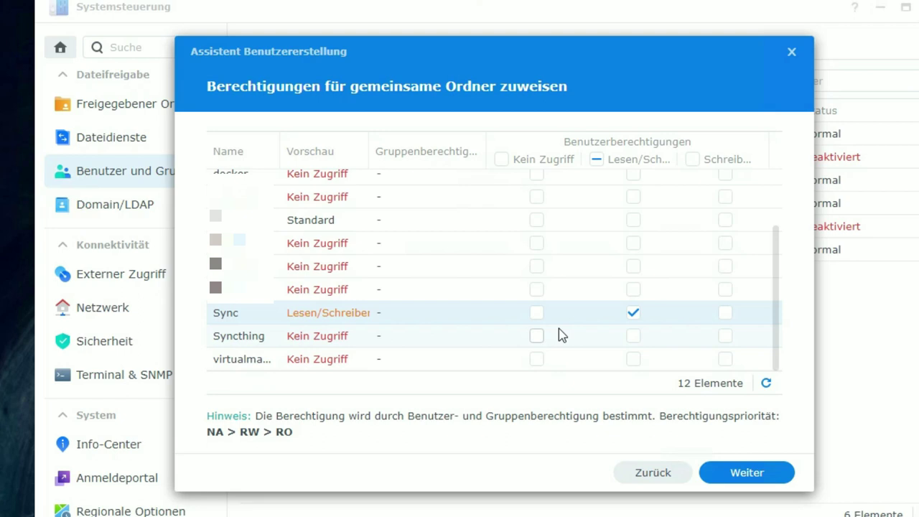
left_click(733, 478)
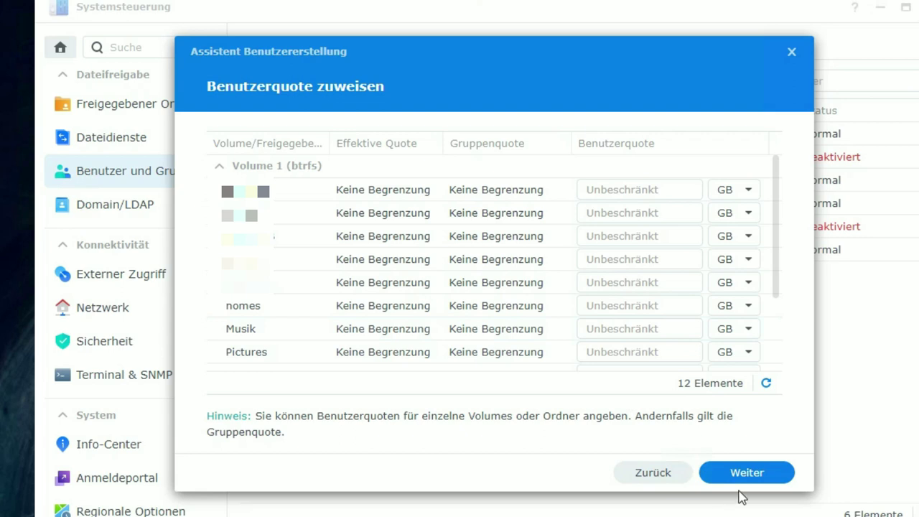
left_click(747, 473)
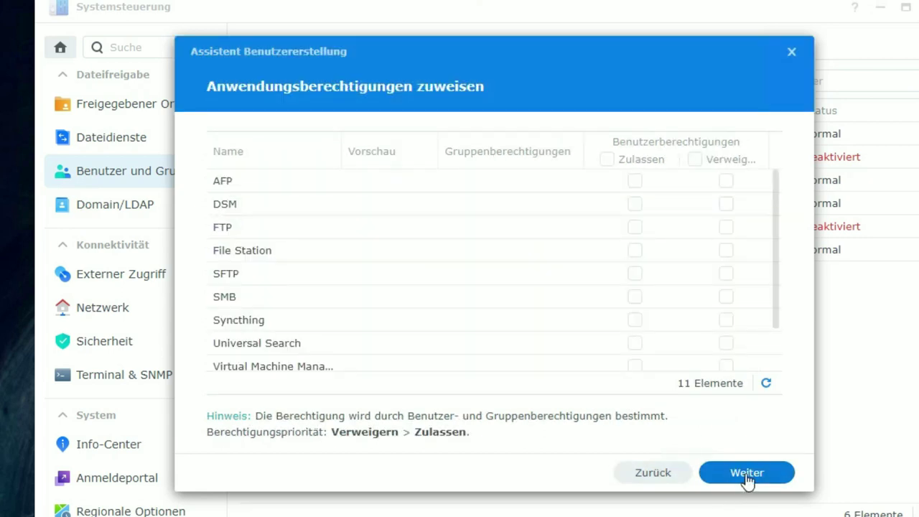
- Deny syncuser access to all applications, keep the default speed limits, and finish creating the user
scroll(566, 330, "down", 2)
scroll(566, 330, "up", 2)
left_click(694, 160)
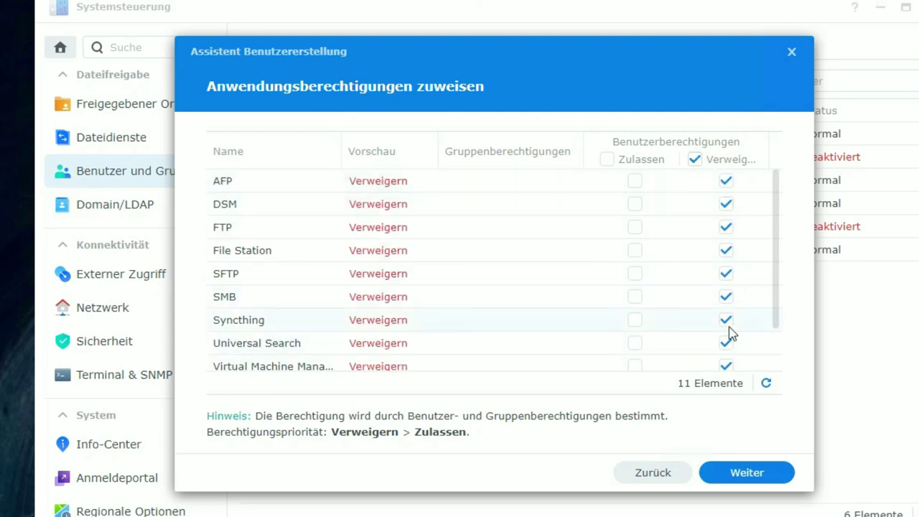
scroll(731, 338, "down", 2)
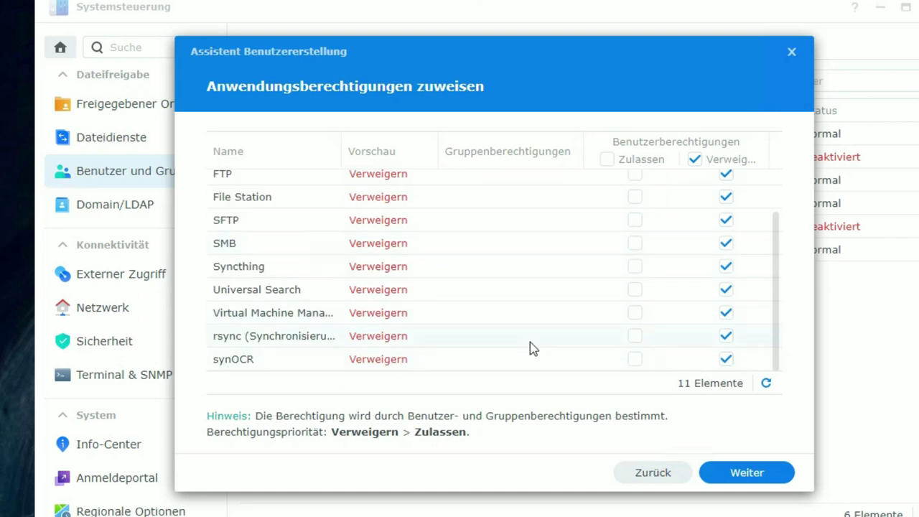
left_click(741, 474)
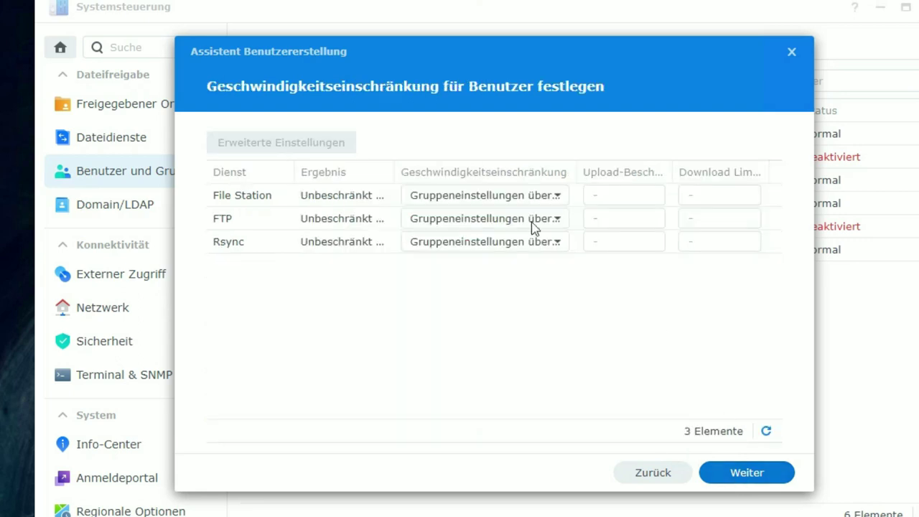
left_click(788, 474)
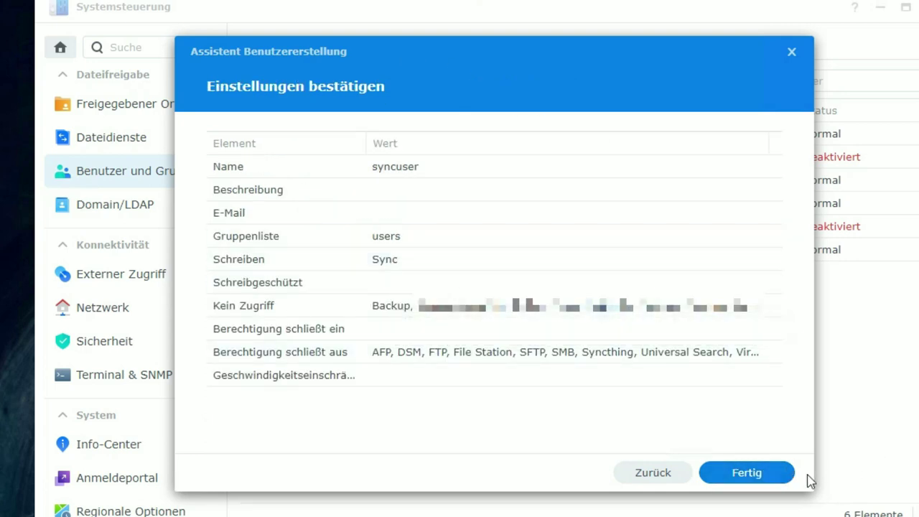
left_click(793, 477)
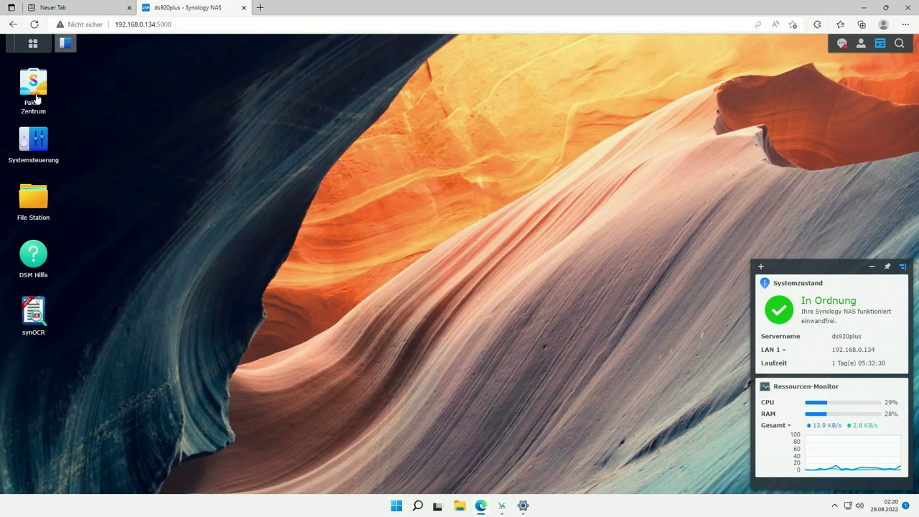
- Search the package centre for "synology drive" and start installing the Synology Drive Server package
left_click(40, 98)
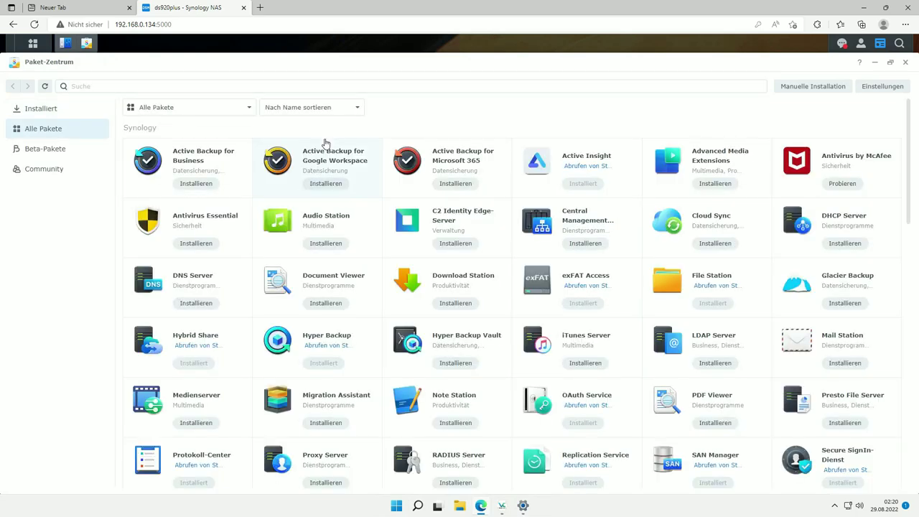
type("synology drive")
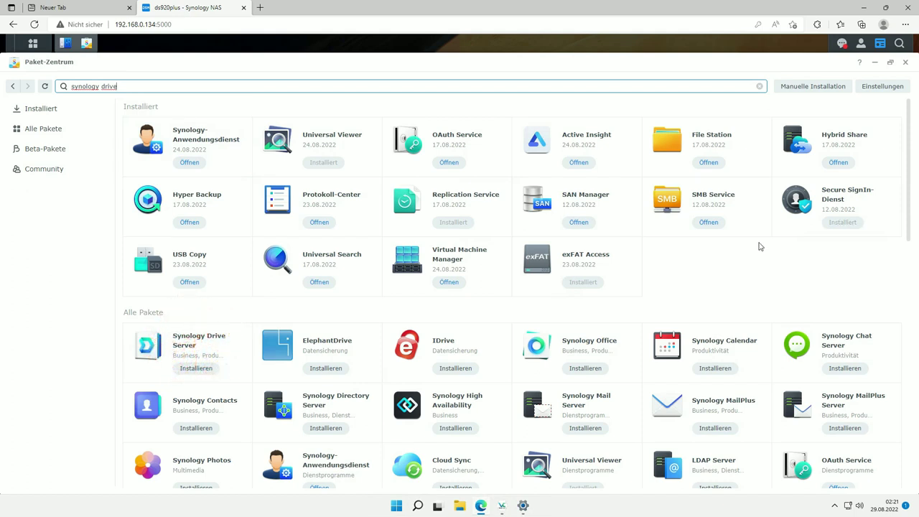
scroll(760, 246, "down", 1)
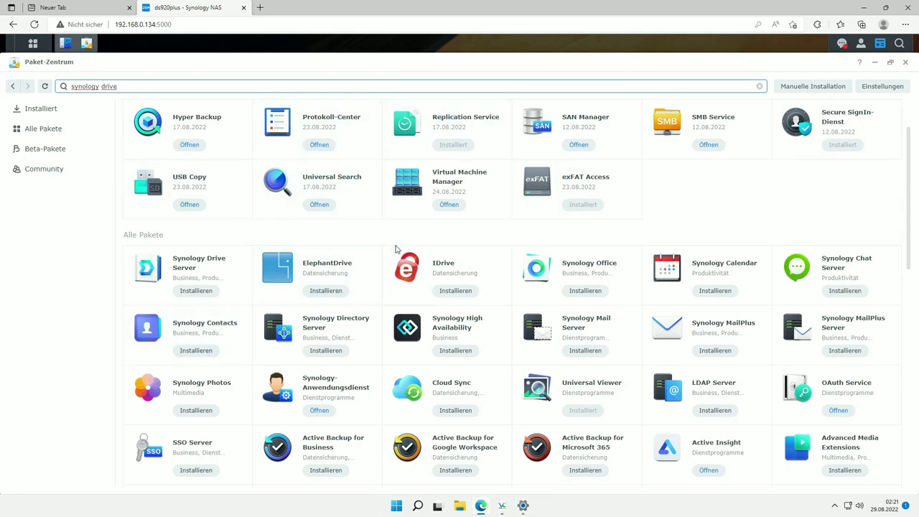
scroll(397, 249, "down", 1)
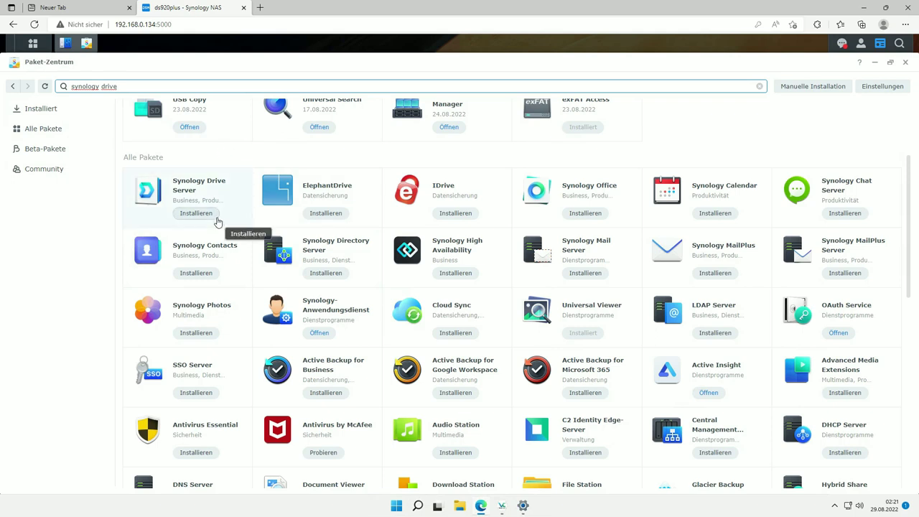
left_click(215, 218)
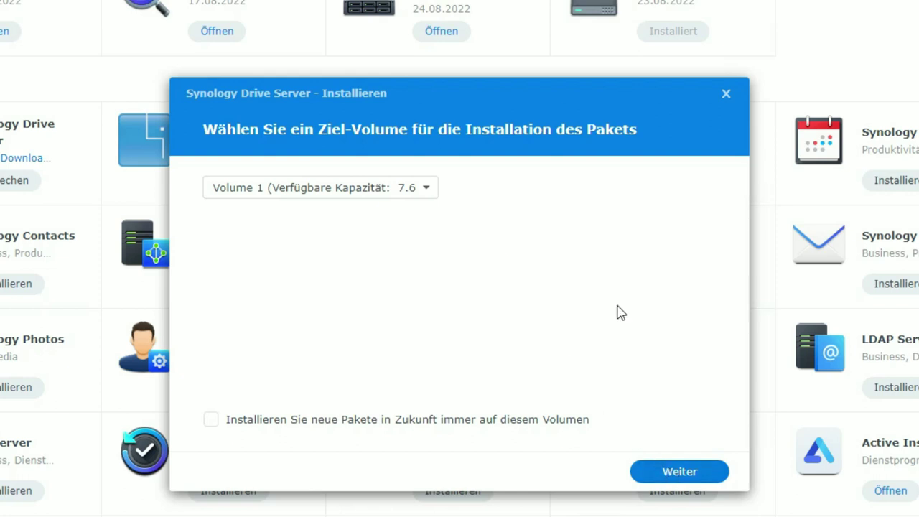
- Install Synology Drive Server on Volume 1, leaving it set to run after installation
left_click(648, 473)
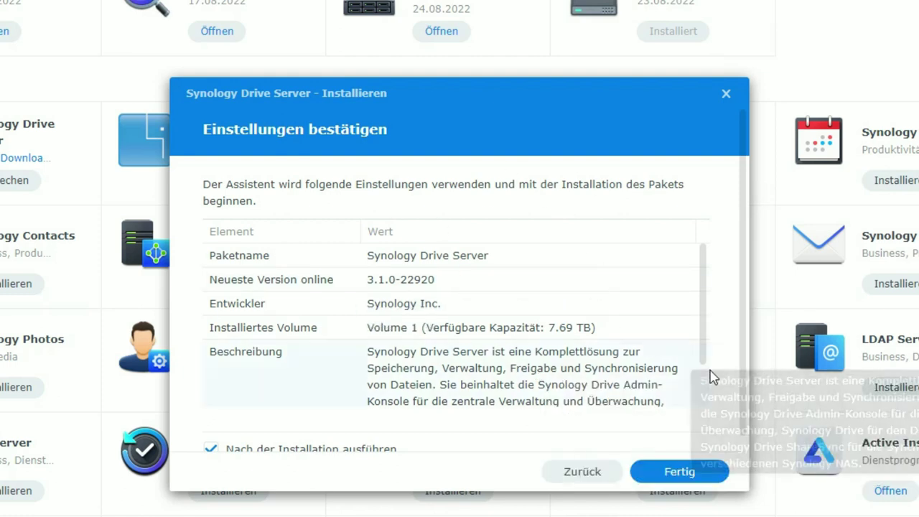
scroll(709, 369, "down", 3)
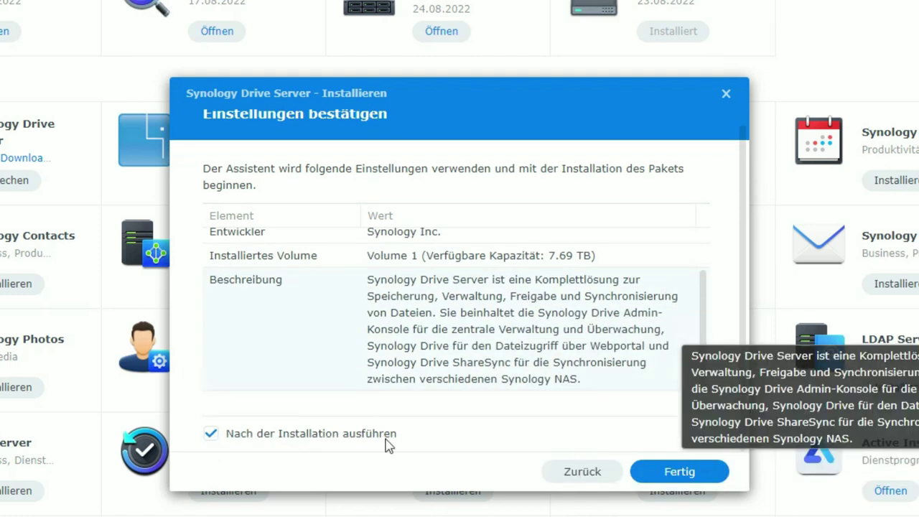
left_click(714, 481)
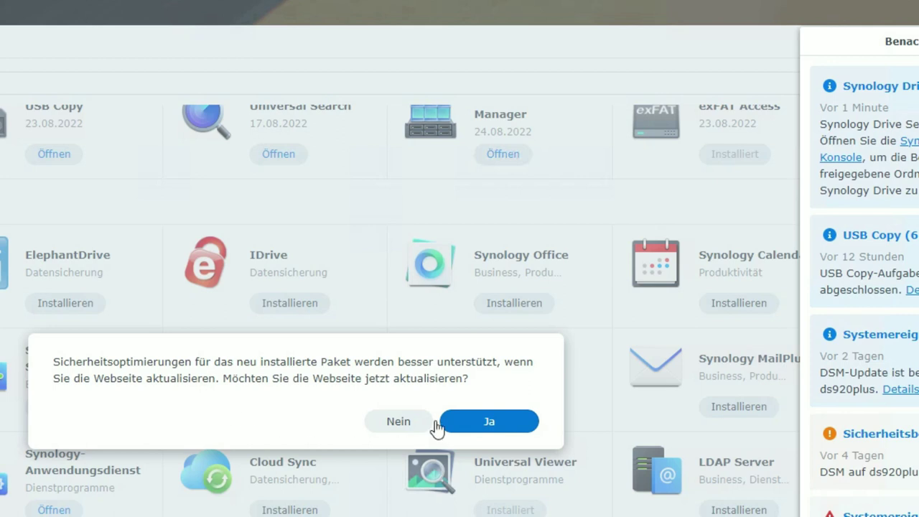
- Agree to refresh the DSM web page and open the Synology Drive Admin Console
left_click(492, 420)
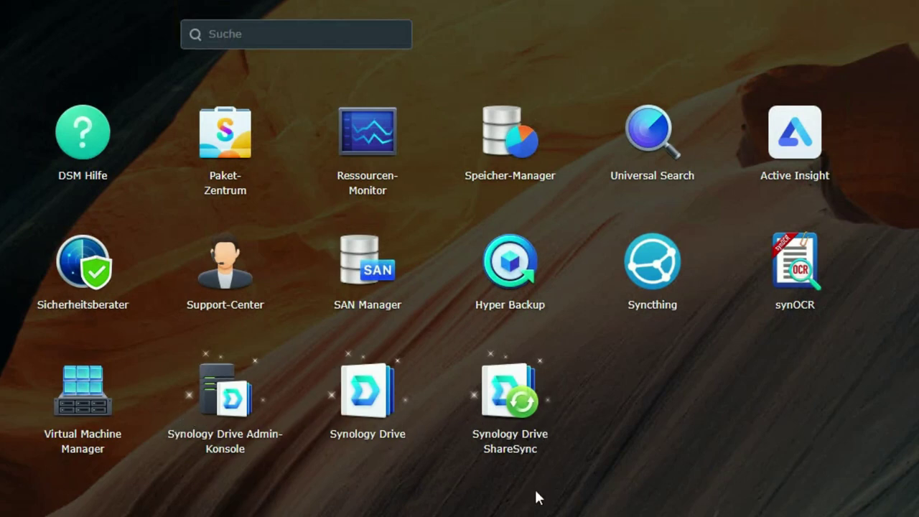
left_click(219, 411)
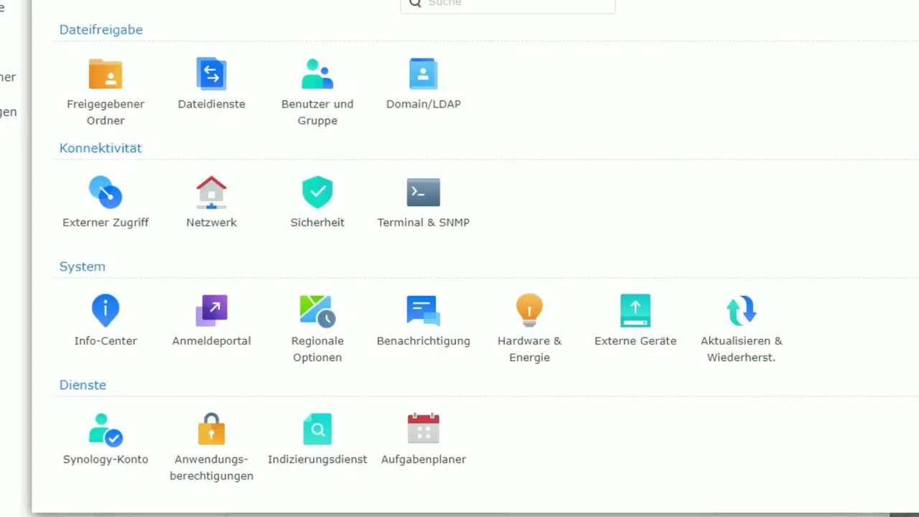
- Open syncuser's account settings in the Control Panel and examine the shared folder permissions
left_click(330, 108)
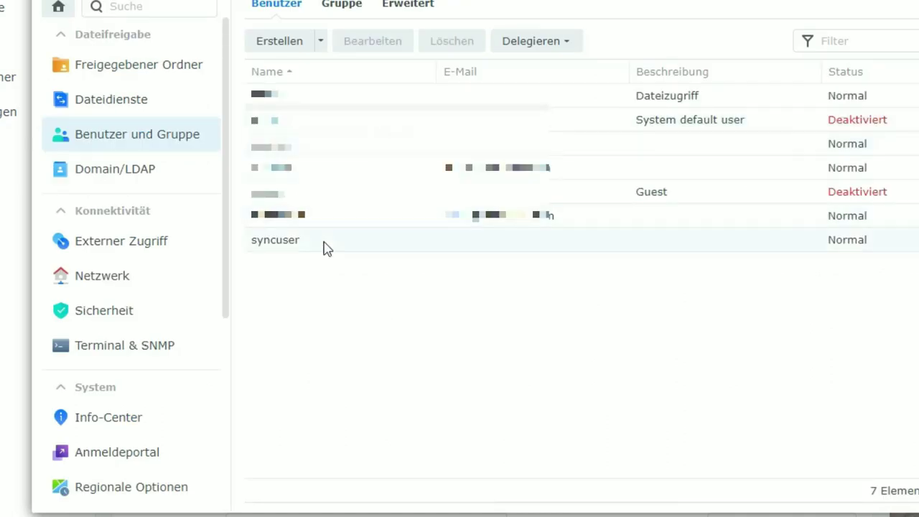
left_click(332, 247)
left_click(370, 47)
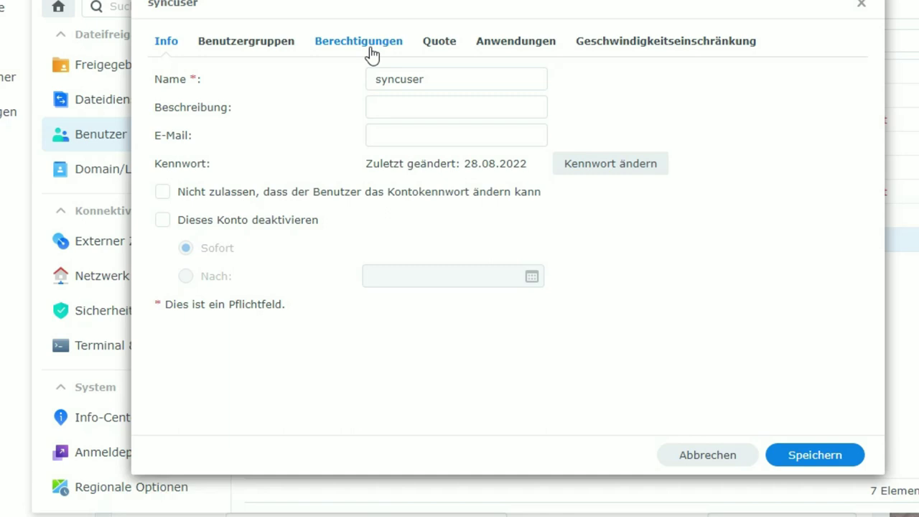
left_click(372, 50)
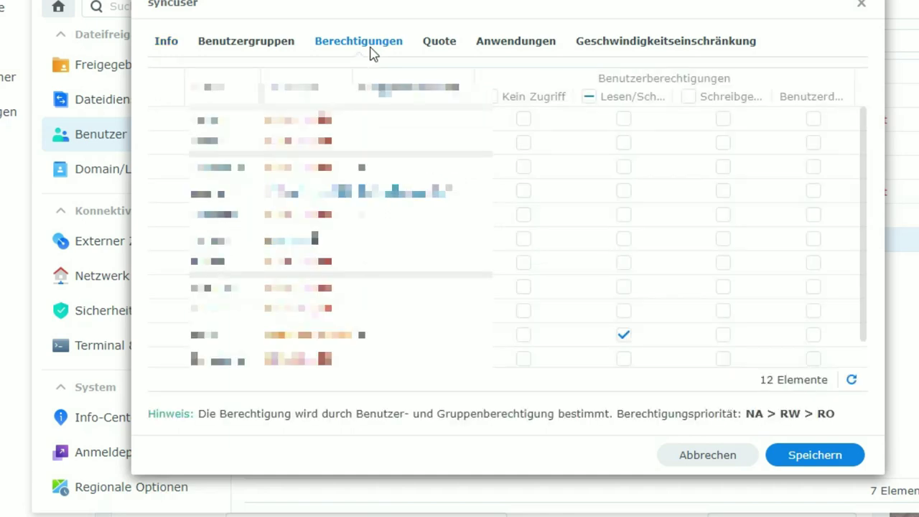
- Check syncuser's application permissions, including Synology Drive, and leave the user settings and Control Panel without changes
left_click(491, 45)
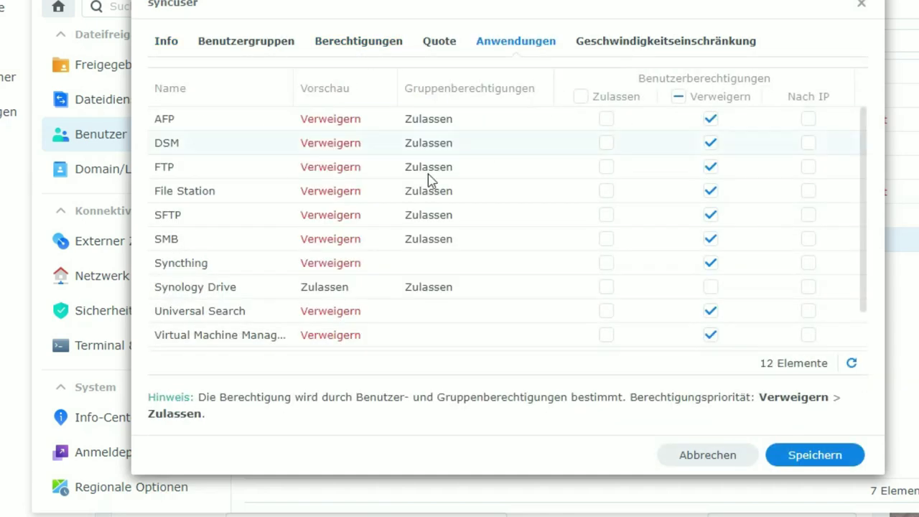
left_click(430, 291)
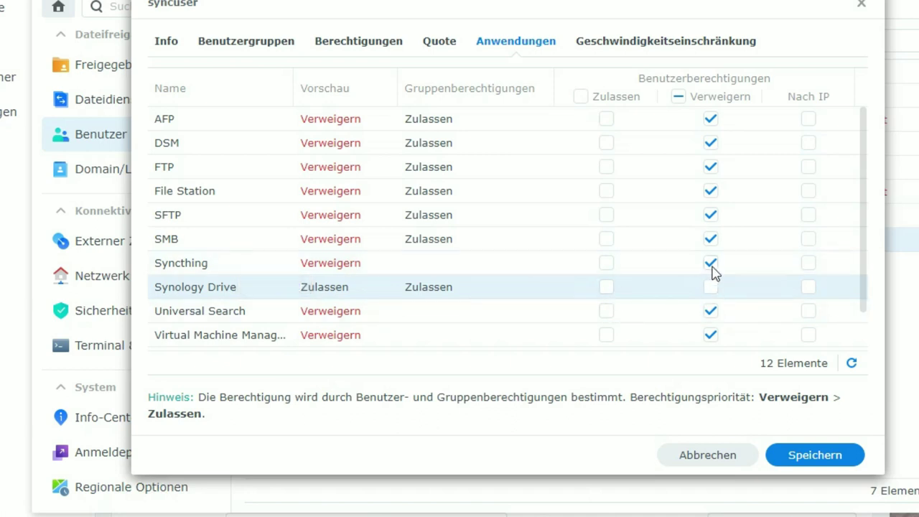
scroll(720, 294, "down", 1)
scroll(717, 293, "up", 1)
scroll(554, 290, "down", 1)
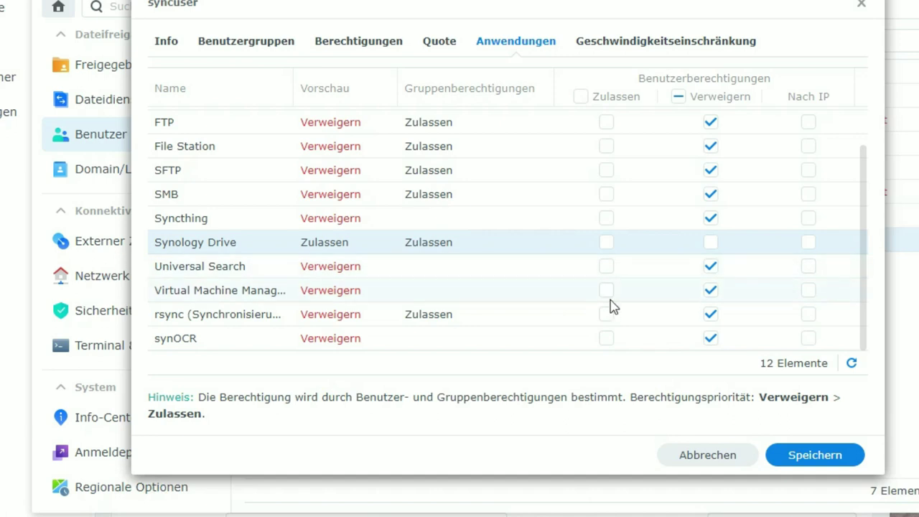
scroll(522, 243, "up", 1)
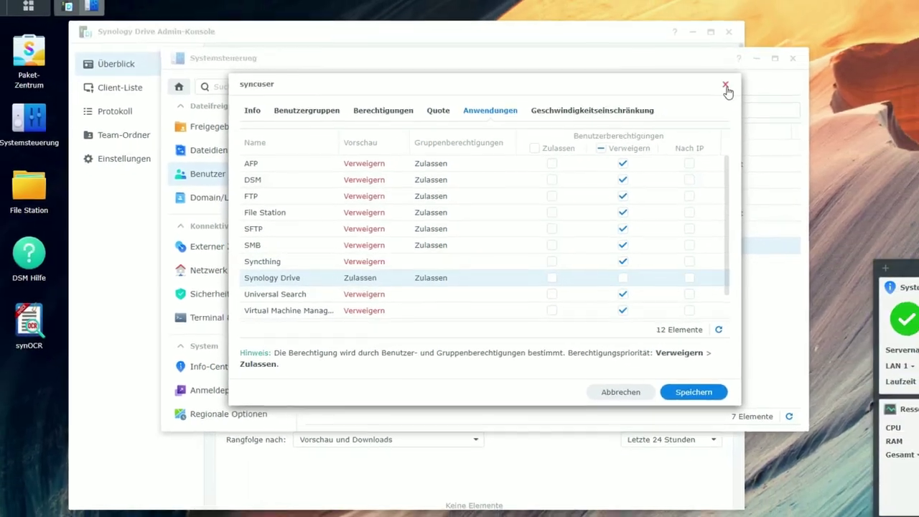
left_click(753, 67)
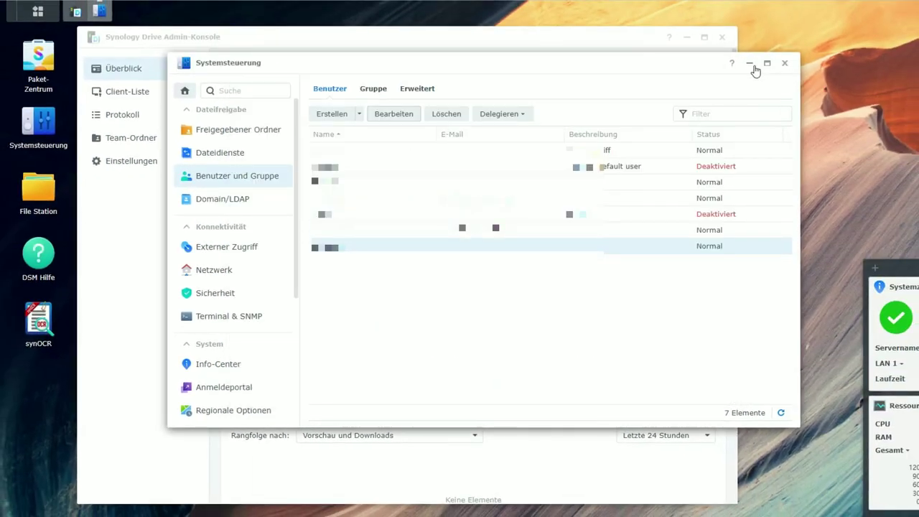
left_click(750, 64)
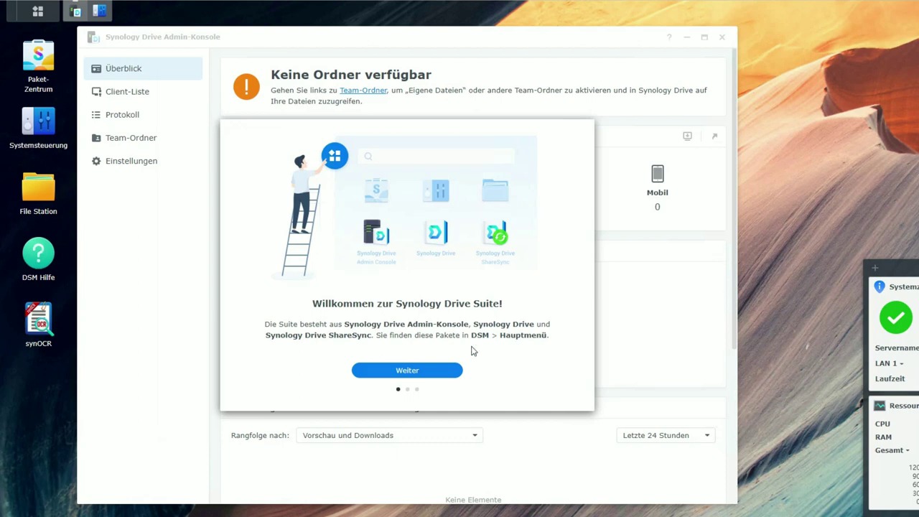
- Go through the Synology Drive Suite welcome introduction to its end and show the team folders
left_click(447, 376)
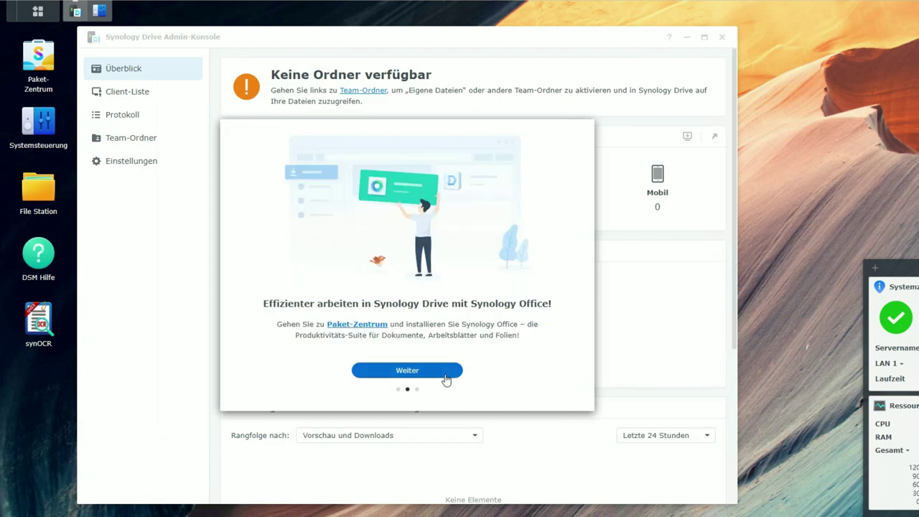
left_click(447, 377)
left_click(442, 375)
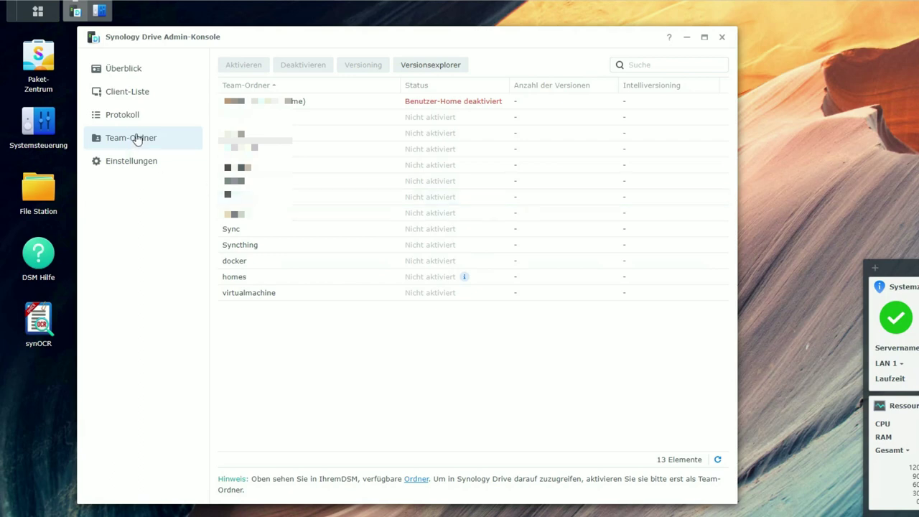
- Enable Sync as a team folder with version control, a maximum of 8 versions and Intelliversioning, and acknowledge the notice
left_click(271, 234)
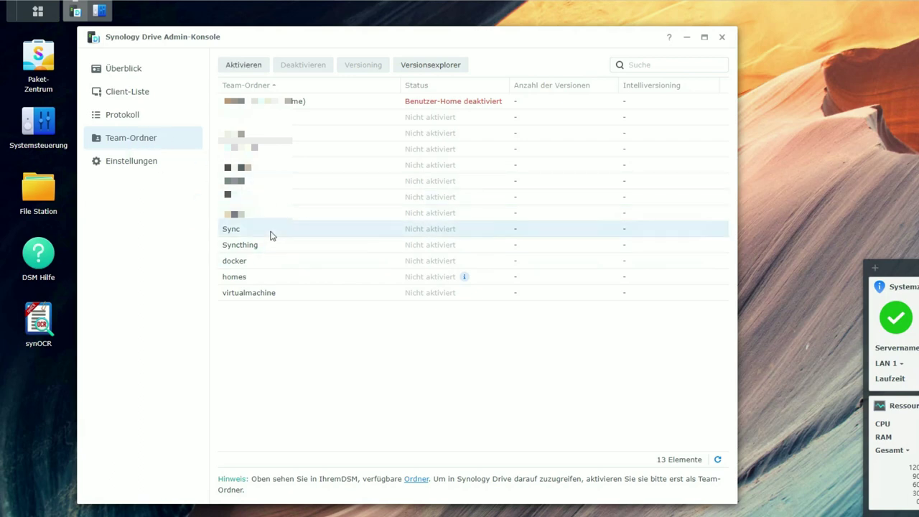
left_click(244, 65)
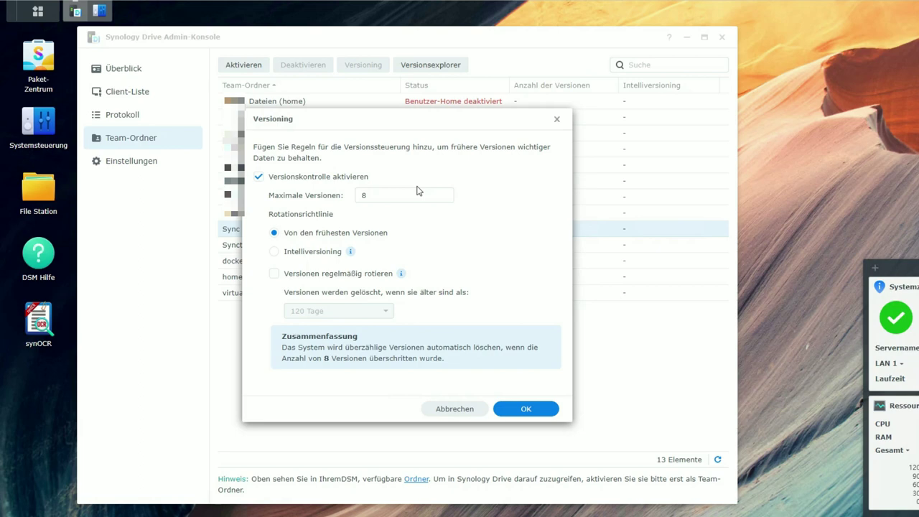
left_click(310, 254)
mouse_move(350, 258)
left_click(541, 410)
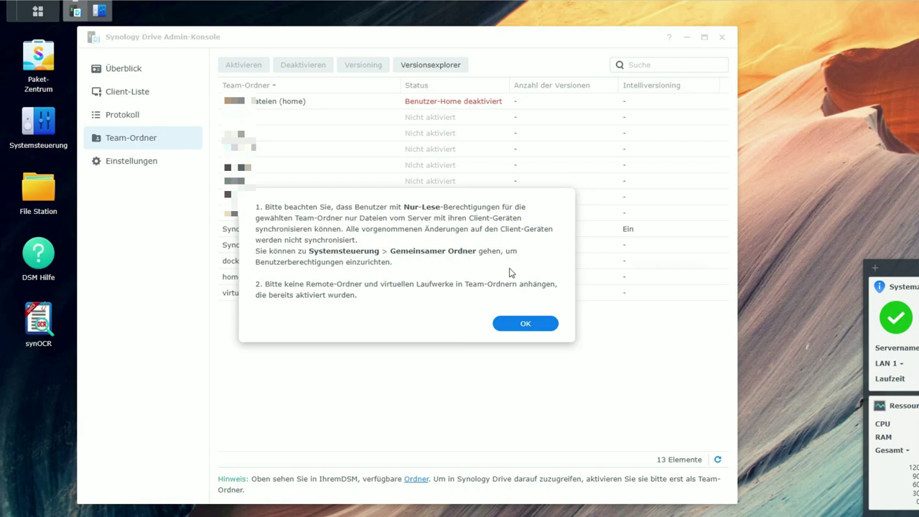
left_click(533, 327)
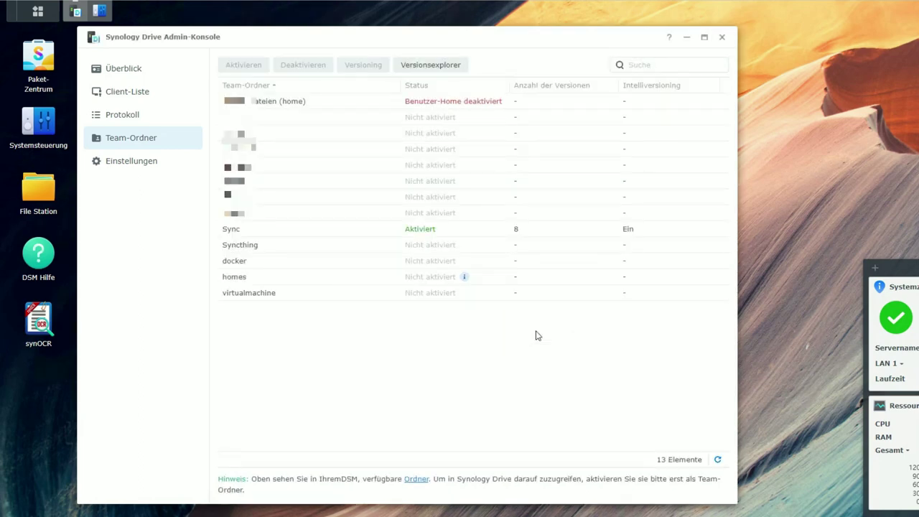
- Review the Sync team folder's entry, the client list and the overview in the Drive Admin Console
left_click(387, 235)
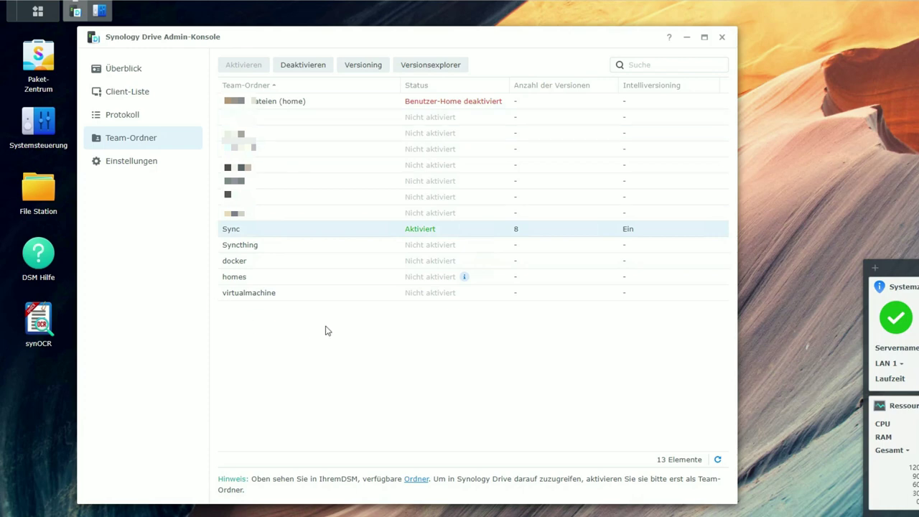
left_click(167, 101)
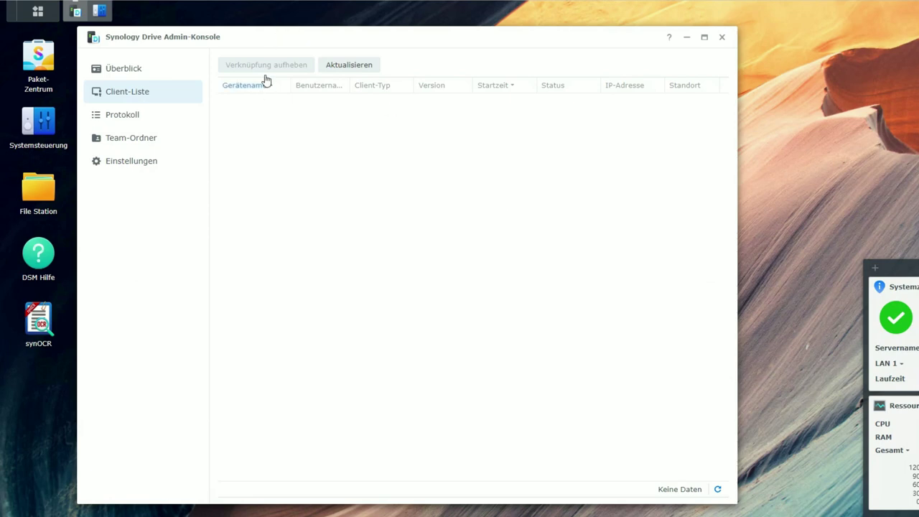
left_click(155, 147)
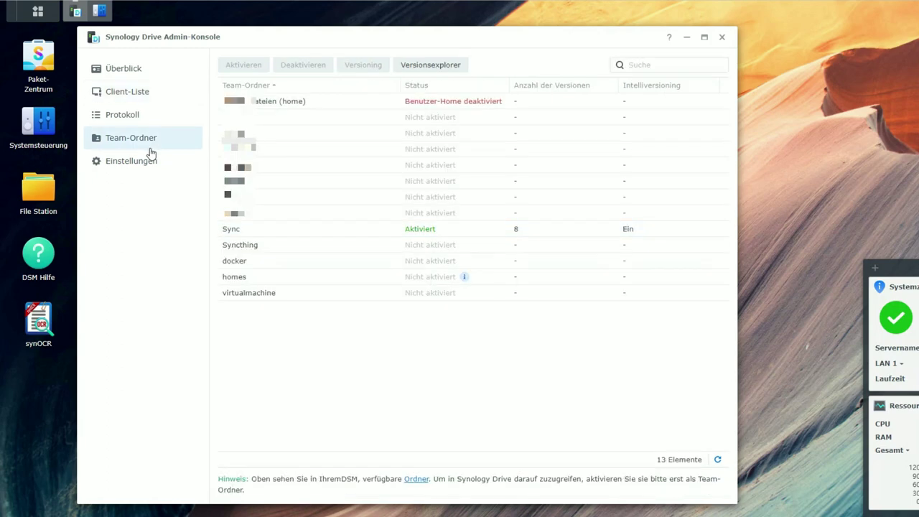
left_click(165, 72)
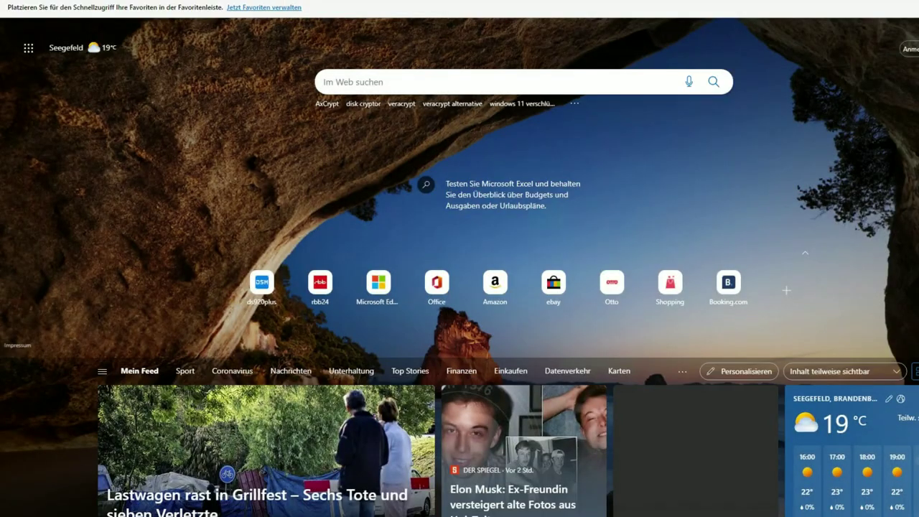
- Search the web for "synology drive" in a new browser tab and open Synology's German product page for it
type("synology")
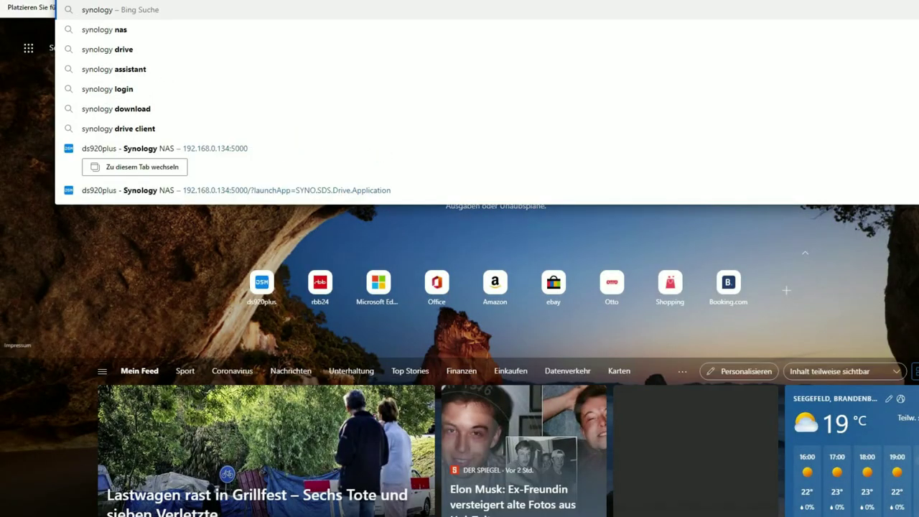
type(" drive")
key("Return")
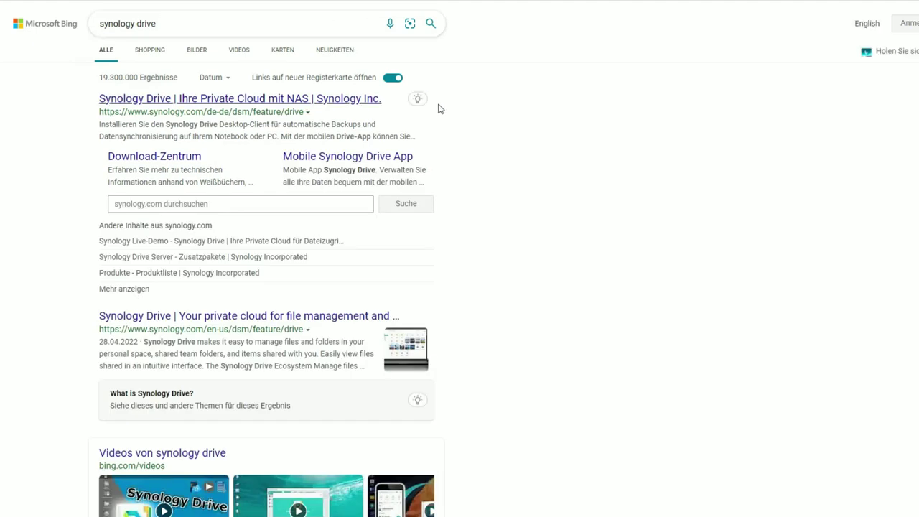
left_click(334, 102)
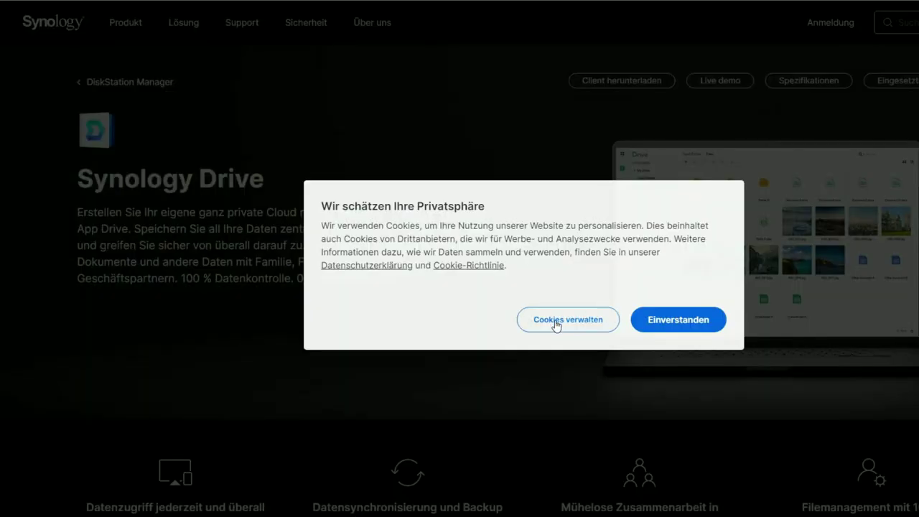
- Settle the cookie prompt through its manage-cookies option and download the Windows msi installer of the Synology Drive client
left_click(556, 325)
left_click(686, 401)
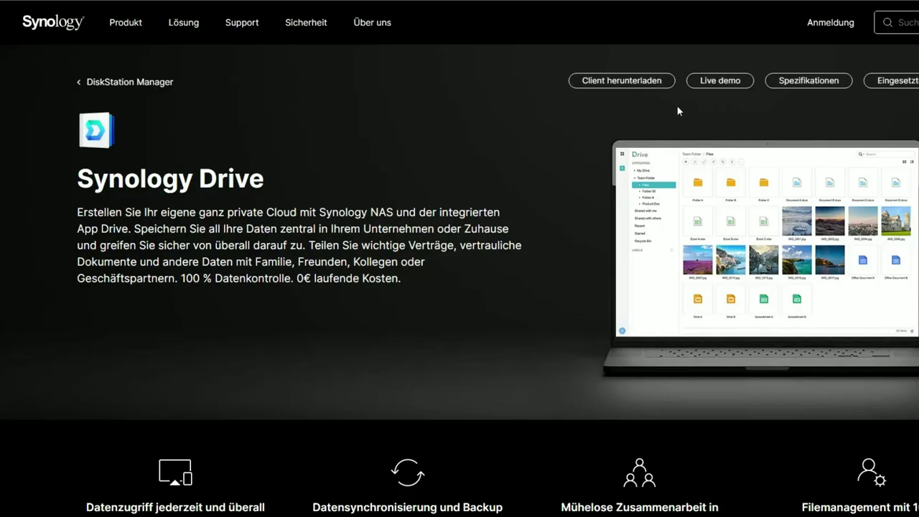
left_click(638, 91)
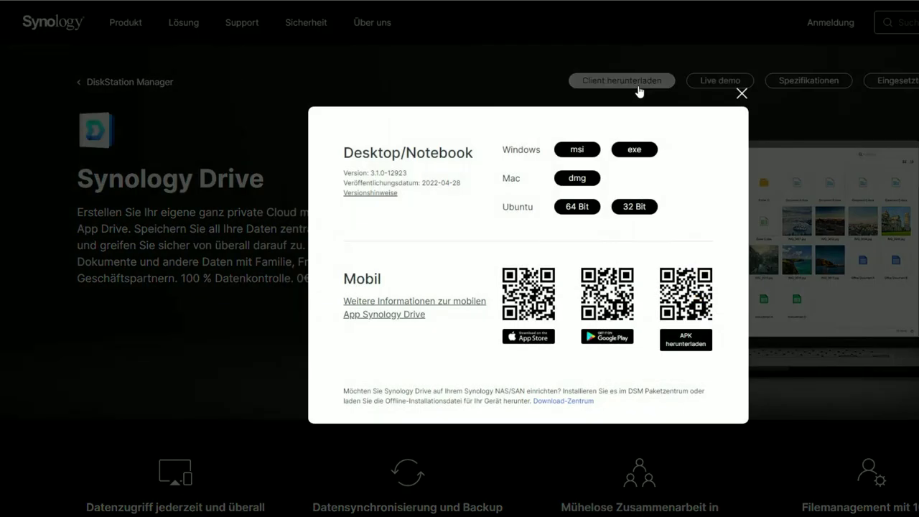
left_click(570, 153)
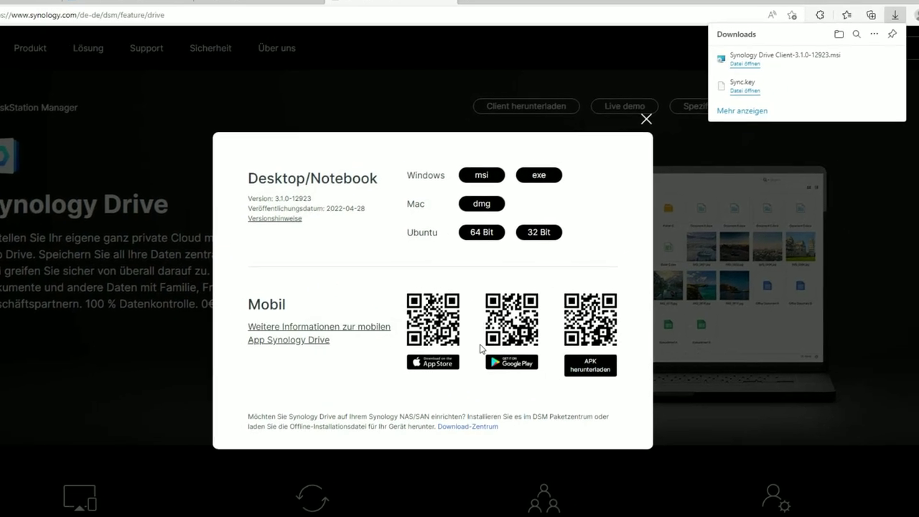
- Install the downloaded Synology Drive Client 3.1.0-12923 msi, accepting the licence agreement and allowing the system changes, and launch it on completion
left_click(790, 66)
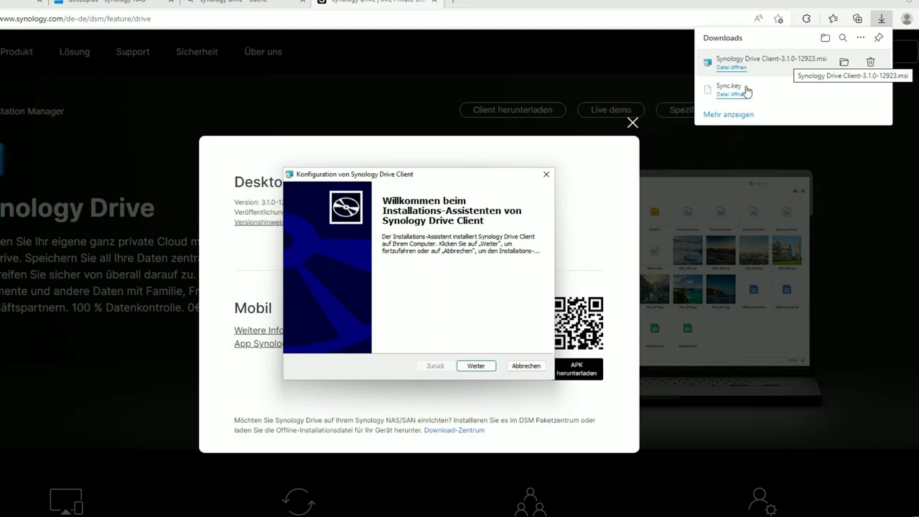
left_click(480, 367)
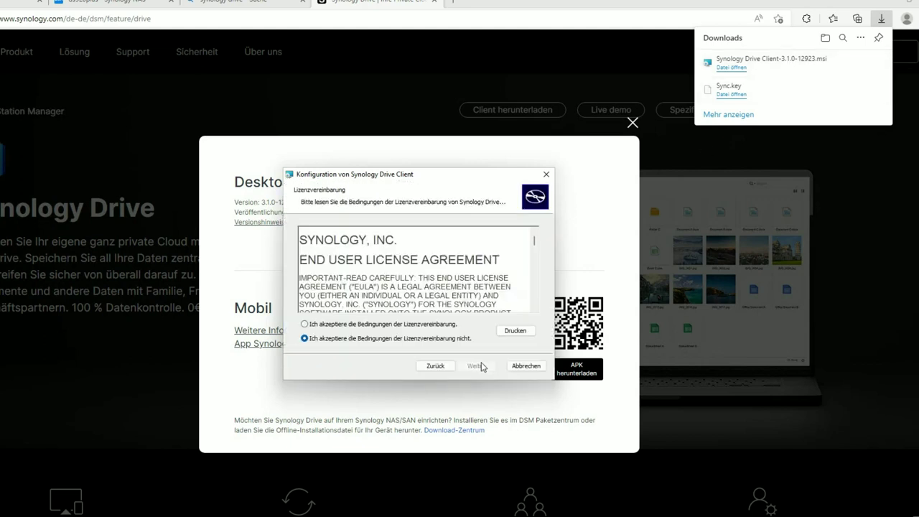
left_click(422, 325)
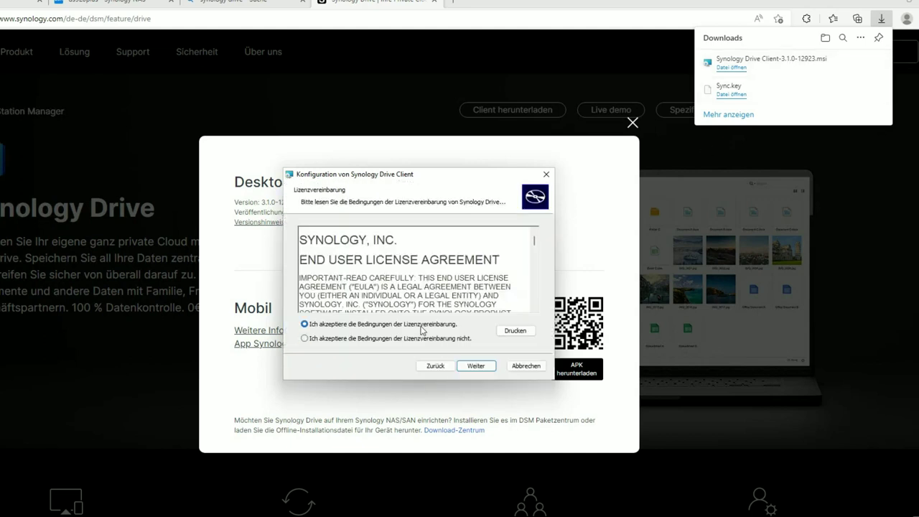
left_click(475, 365)
left_click(488, 366)
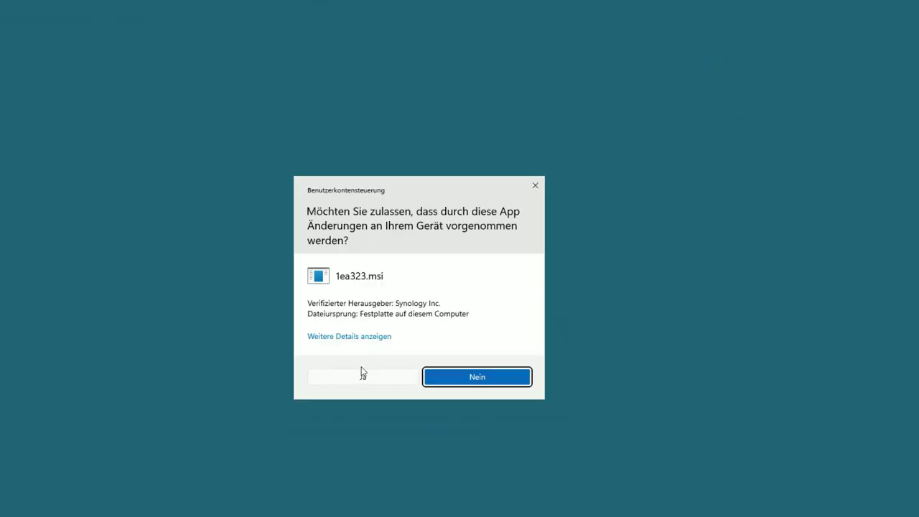
left_click(362, 374)
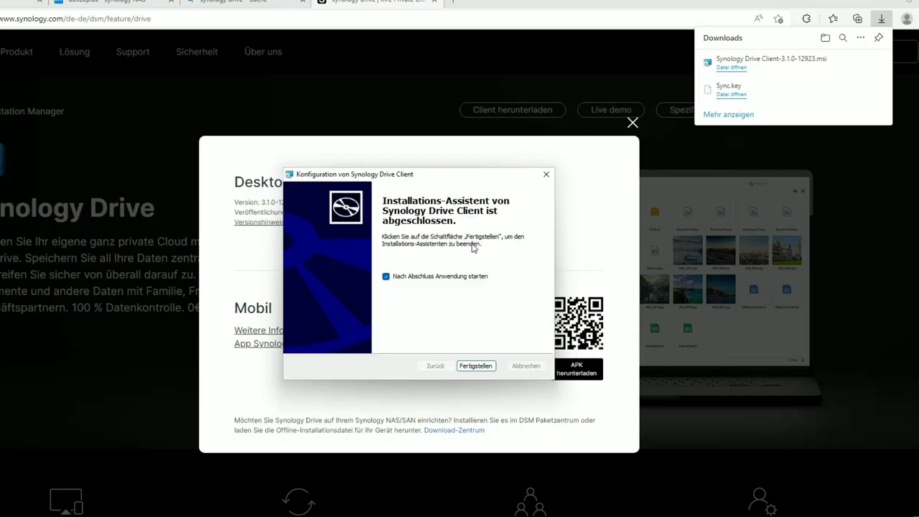
left_click(485, 368)
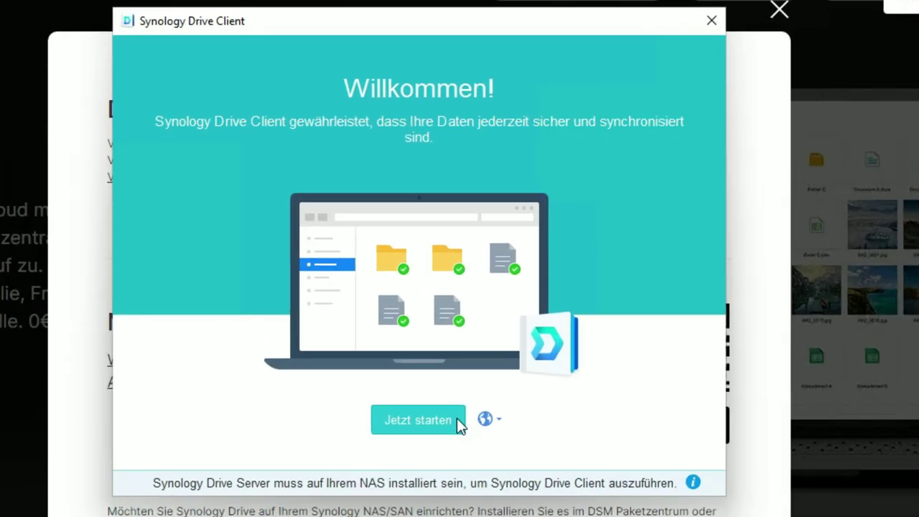
- Connect the client to the NAS at 192.168.0.134 as syncuser with the account password and SSL, proceeding despite the untrusted certificate
left_click(420, 366)
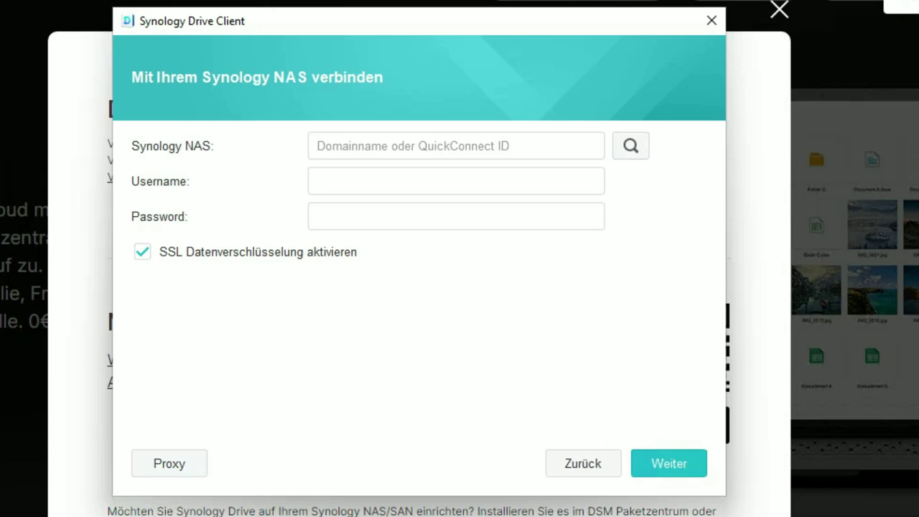
type("192")
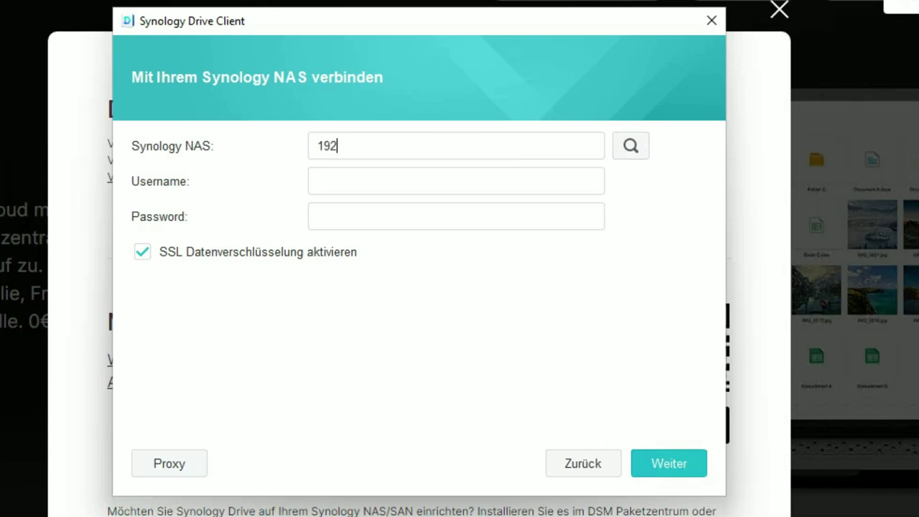
type(".168.0.134")
left_click(310, 181)
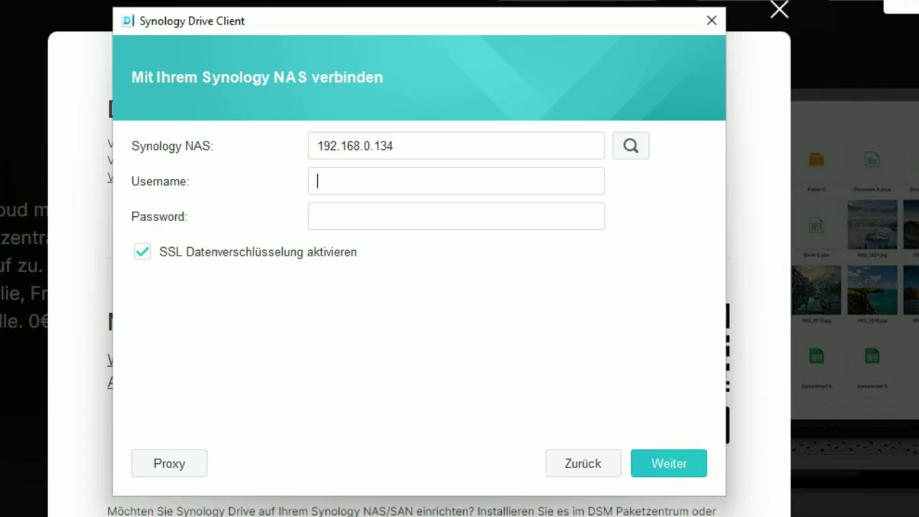
type("syncuser")
left_click(529, 225)
key("ctrl+v")
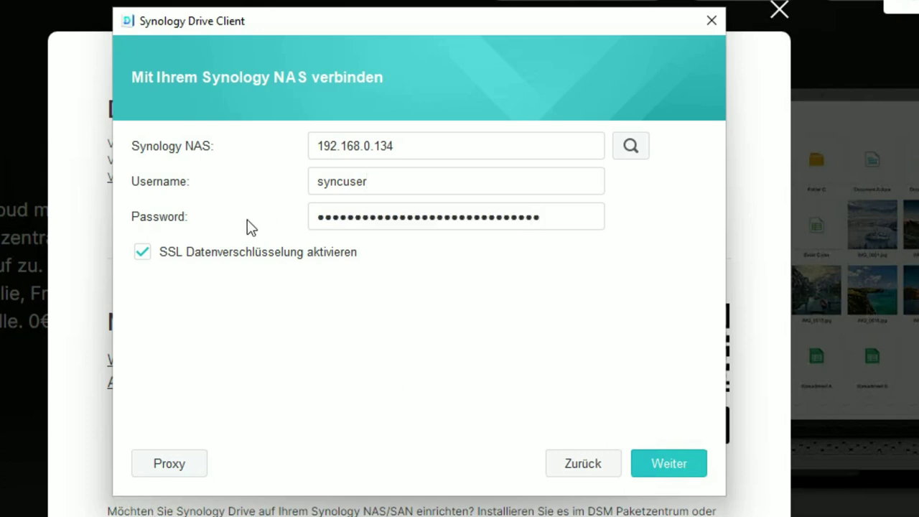
left_click(640, 456)
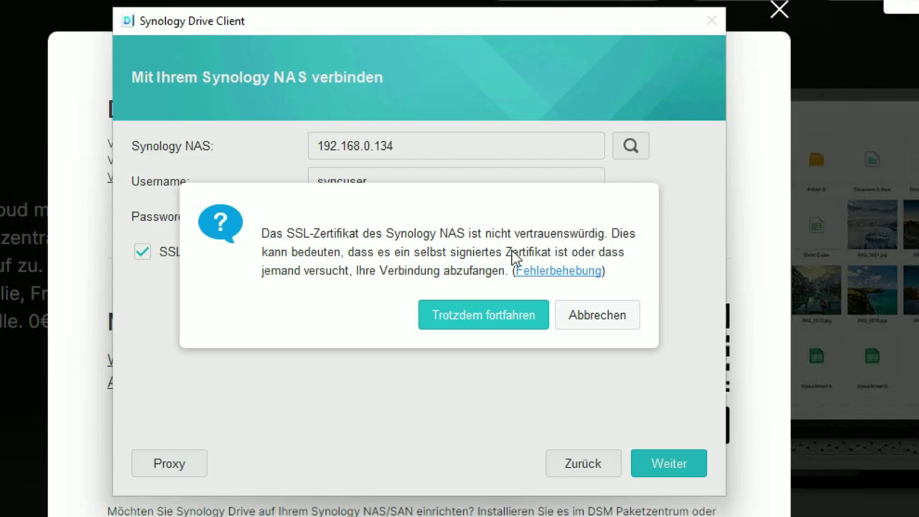
left_click(505, 309)
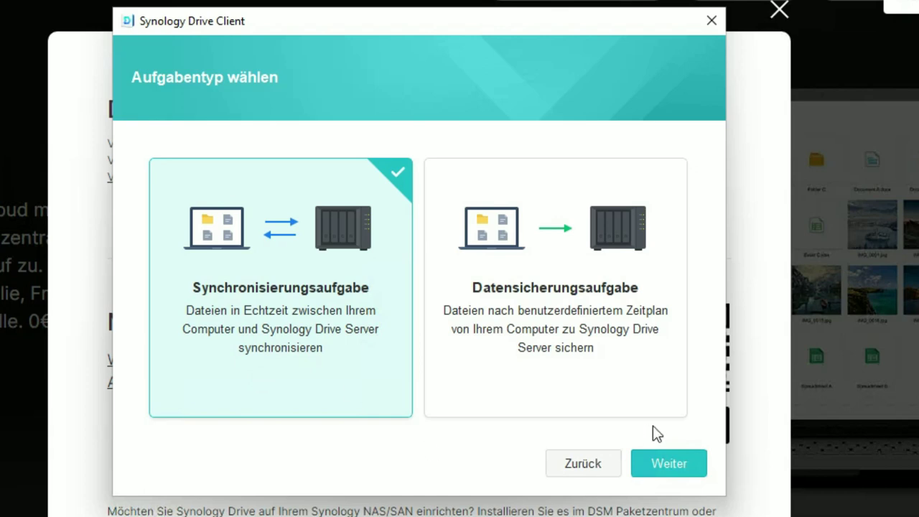
- Set up a synchronisation task for the Sync team folder with on-demand synchronisation turned off, keeping the default local SynologyDrive path
left_click(670, 470)
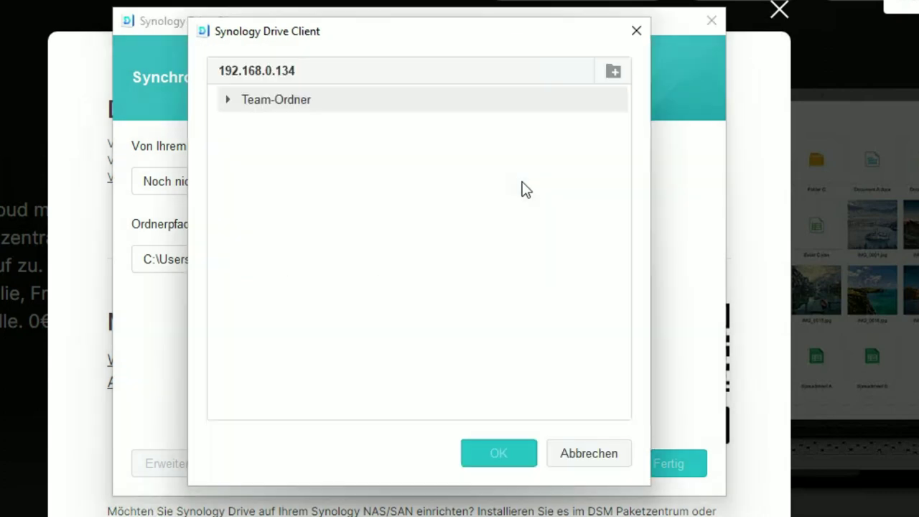
left_click(228, 100)
left_click(283, 130)
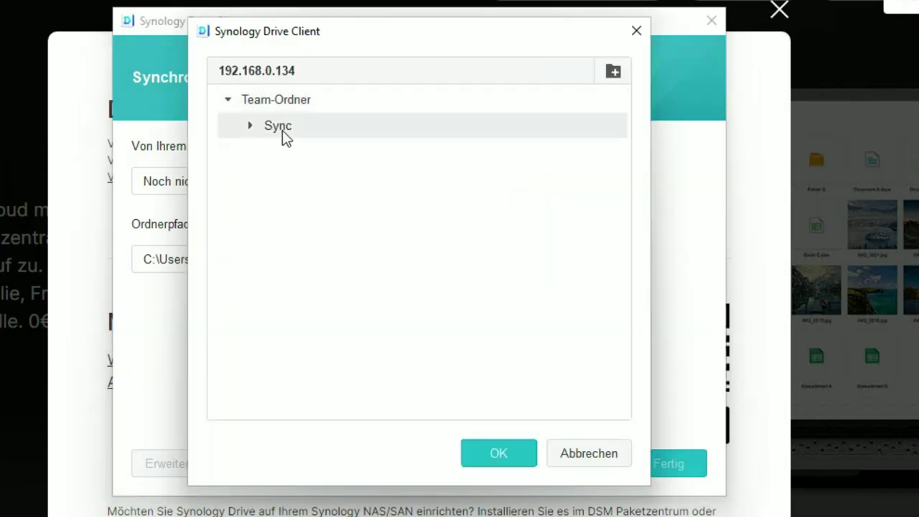
left_click(507, 460)
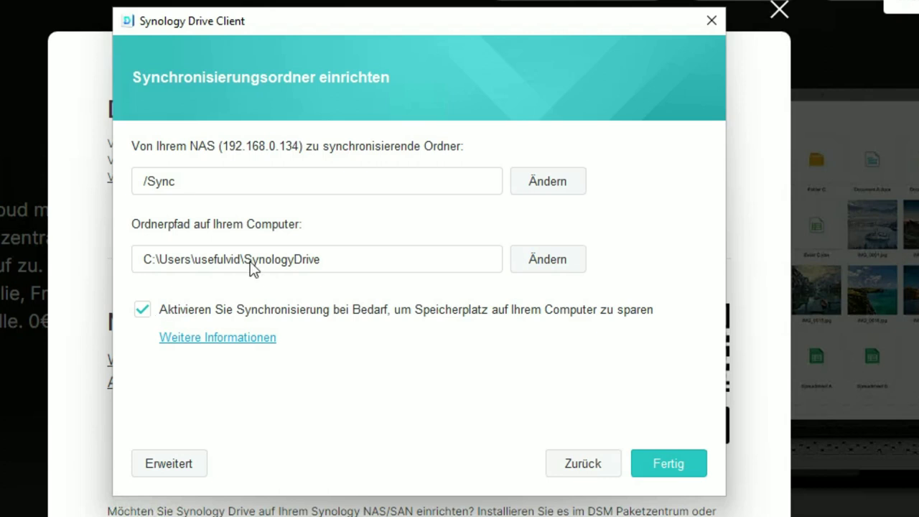
left_click(149, 311)
left_click(654, 460)
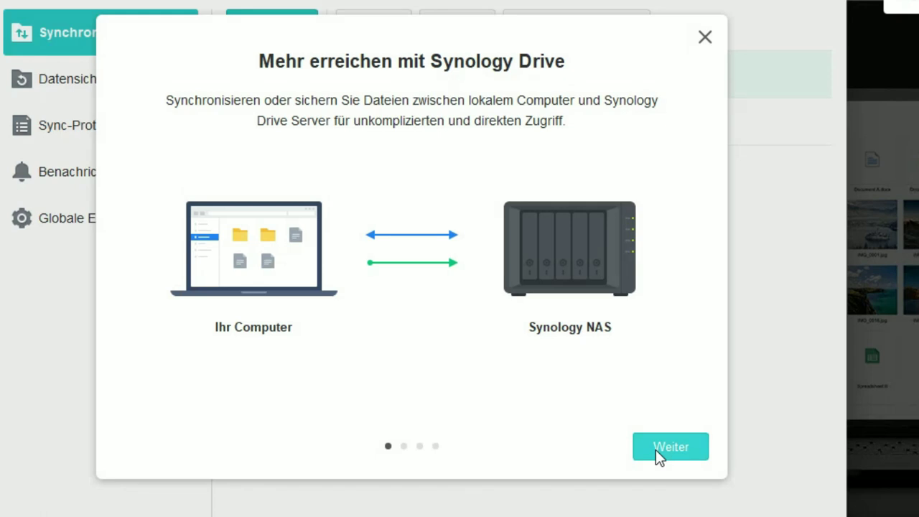
- Page through the Synology Drive introduction and open the local synchronisation folder from its last page
left_click(655, 449)
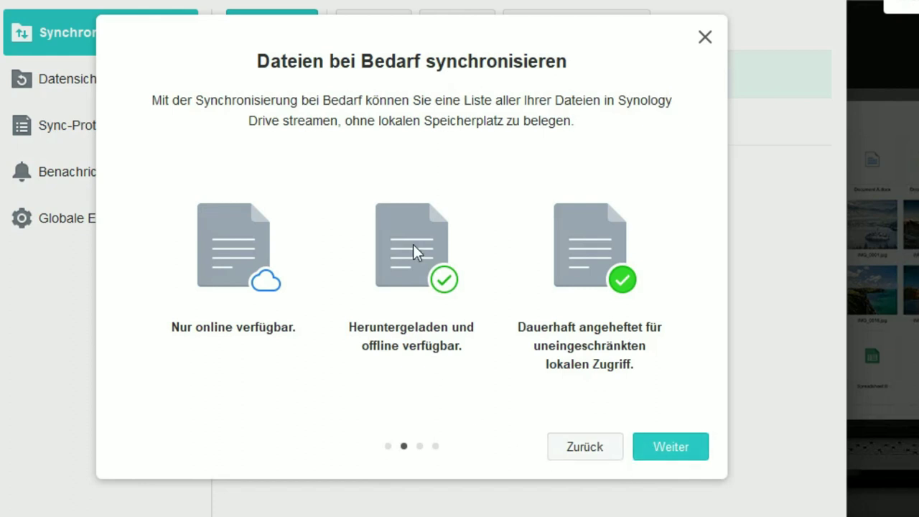
left_click(677, 444)
left_click(677, 444)
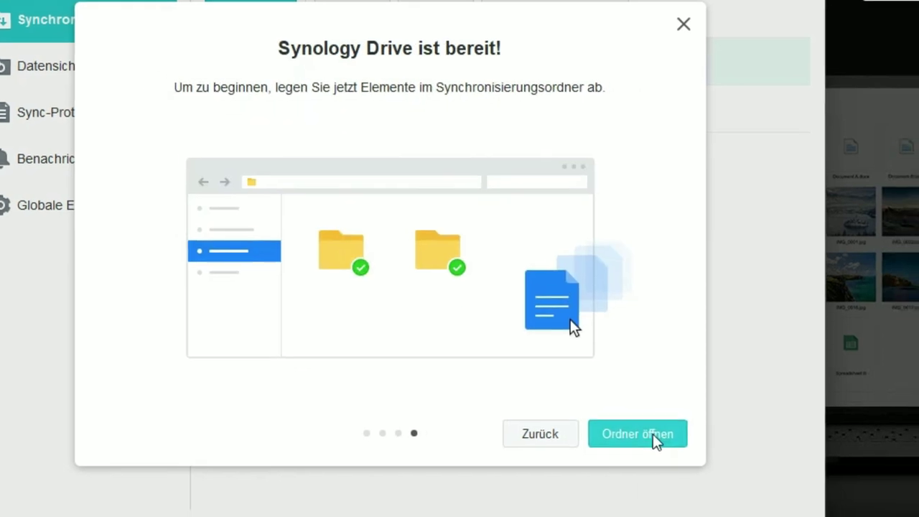
left_click(679, 451)
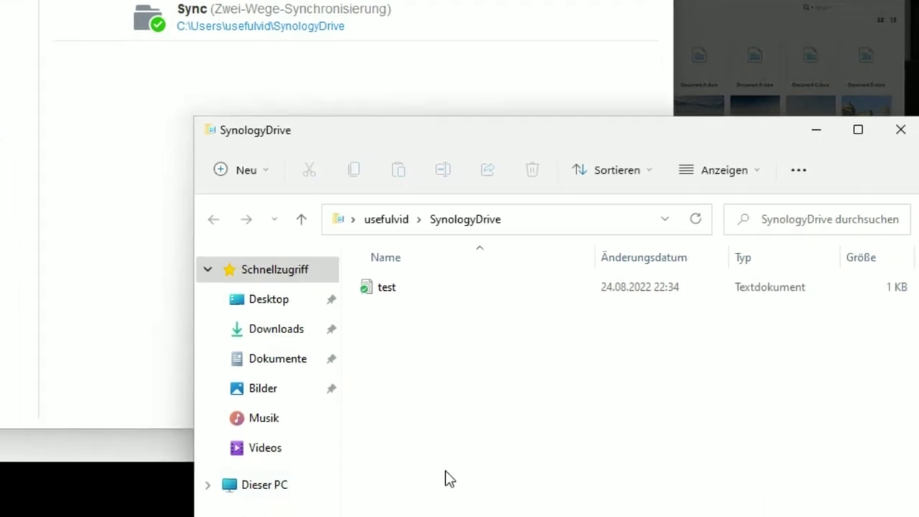
- Delete the test text file from the local SynologyDrive folder
left_click(374, 271)
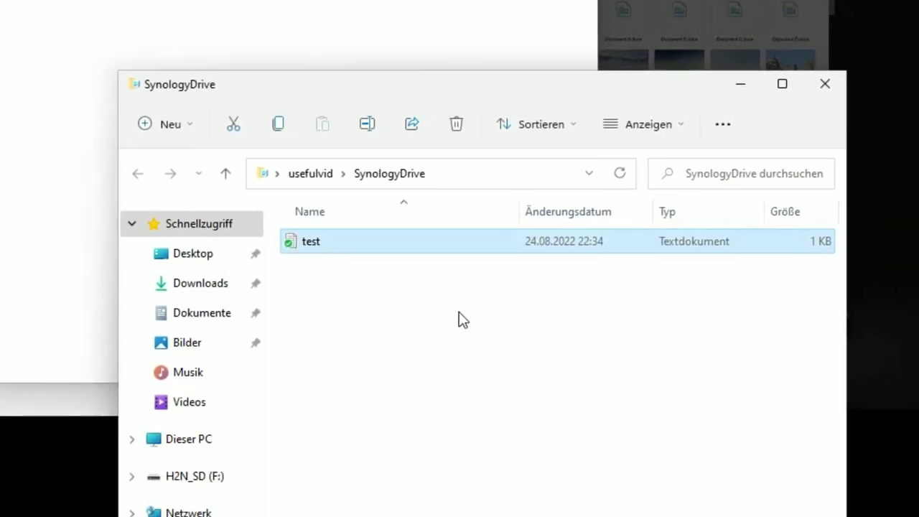
left_click(282, 221)
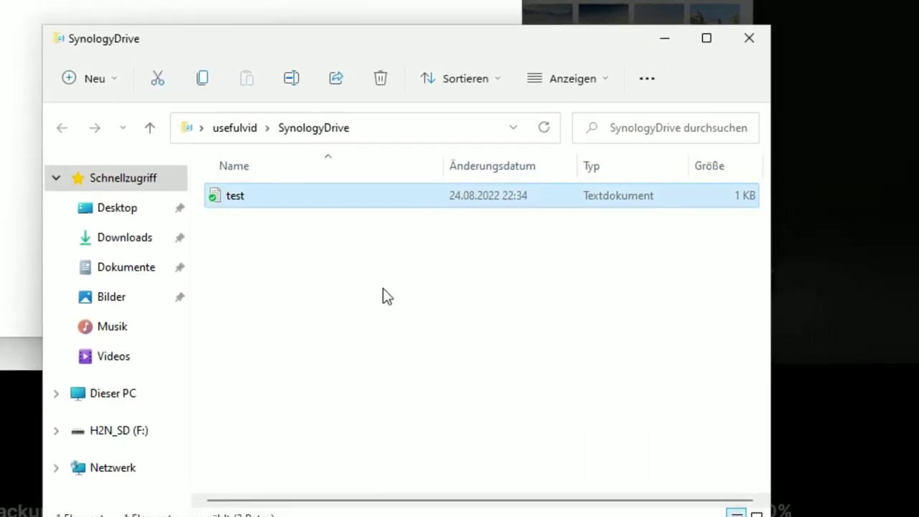
key("Delete")
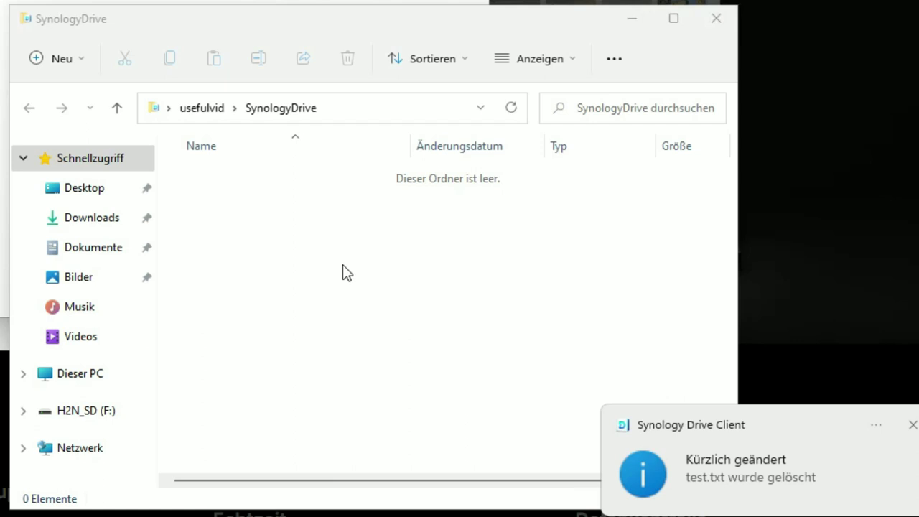
- Create a new folder named binichda in the local SynologyDrive folder
right_click(333, 257)
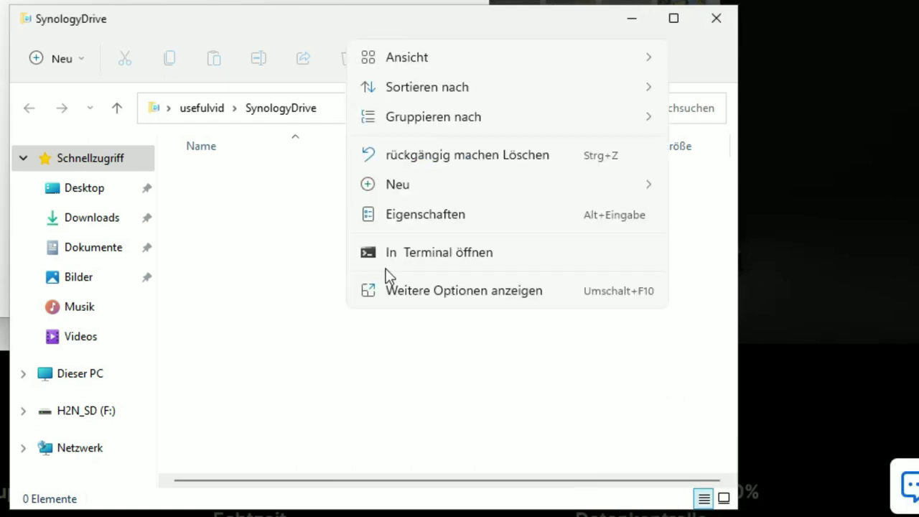
mouse_move(470, 197)
left_click(695, 192)
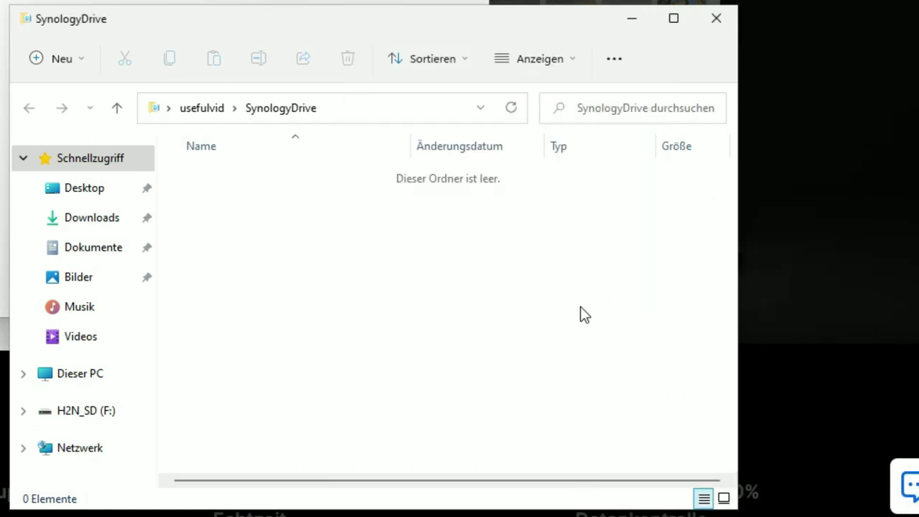
type("binichda")
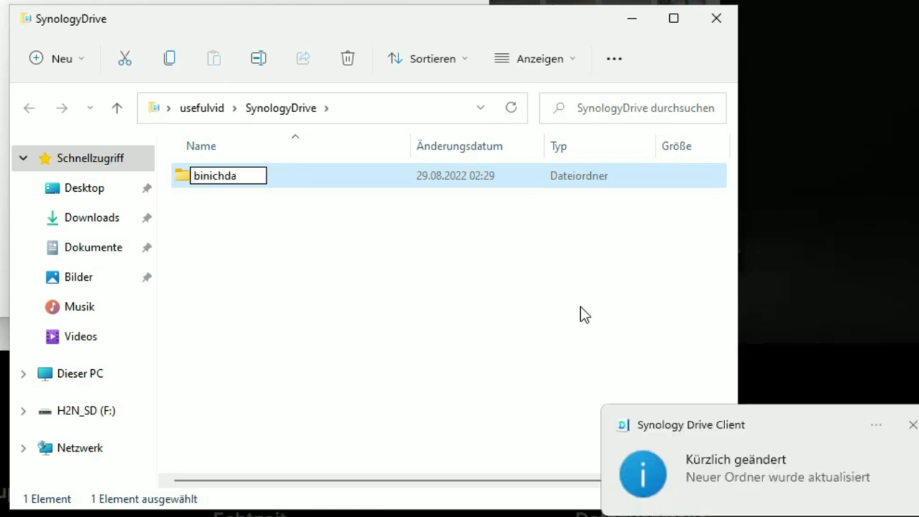
key("Return")
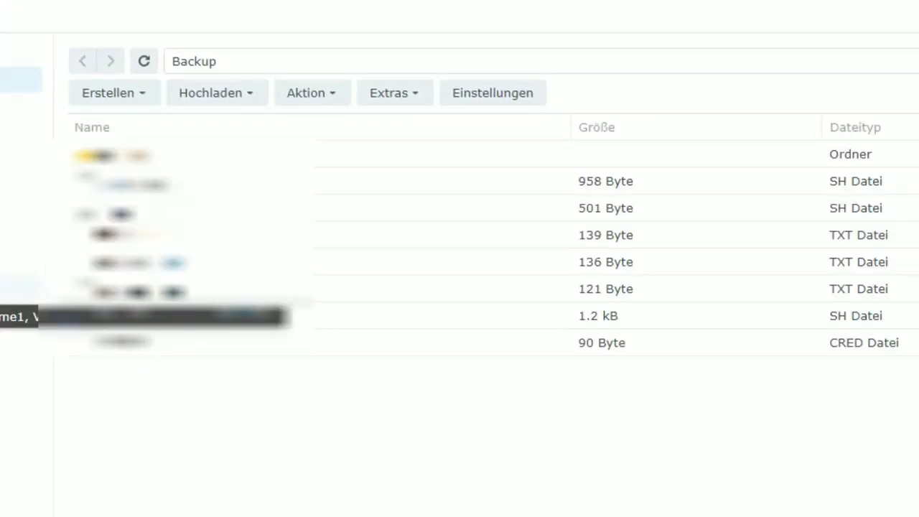
- Create a folder named jaichbinda in the NAS's Sync shared folder and check for it in the local SynologyDrive folder
left_click(15, 313)
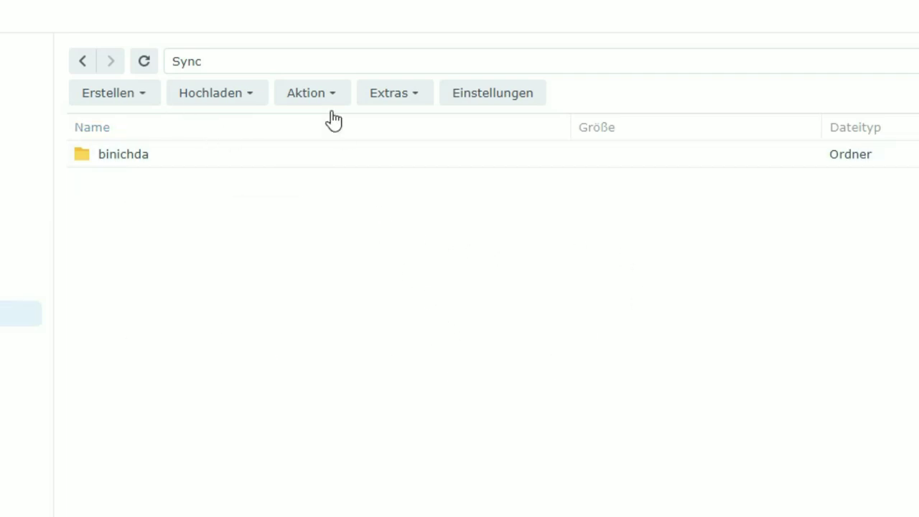
left_click(415, 99)
left_click(341, 96)
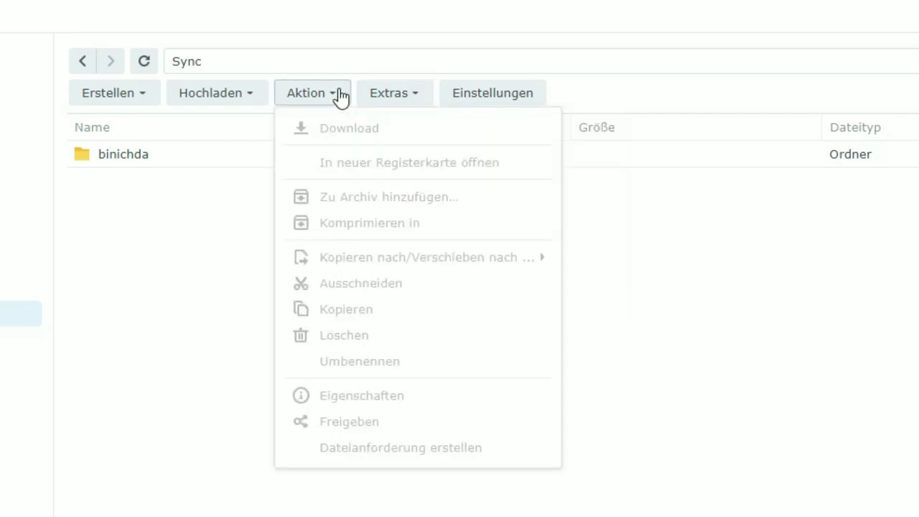
left_click(176, 100)
left_click(148, 100)
left_click(146, 99)
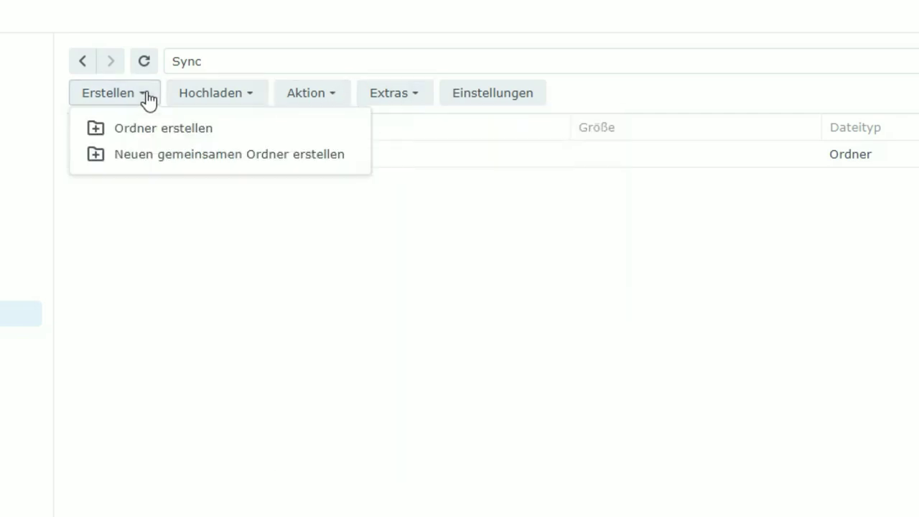
left_click(160, 133)
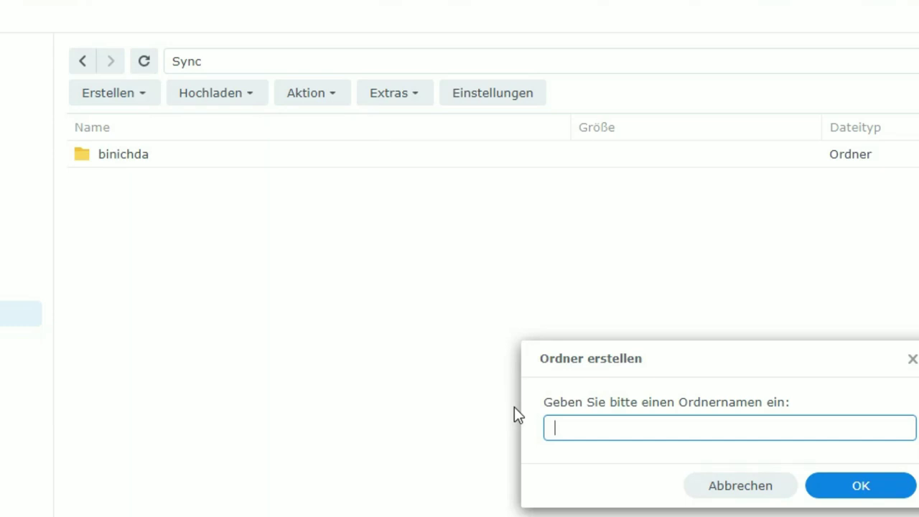
type("jaichbinda")
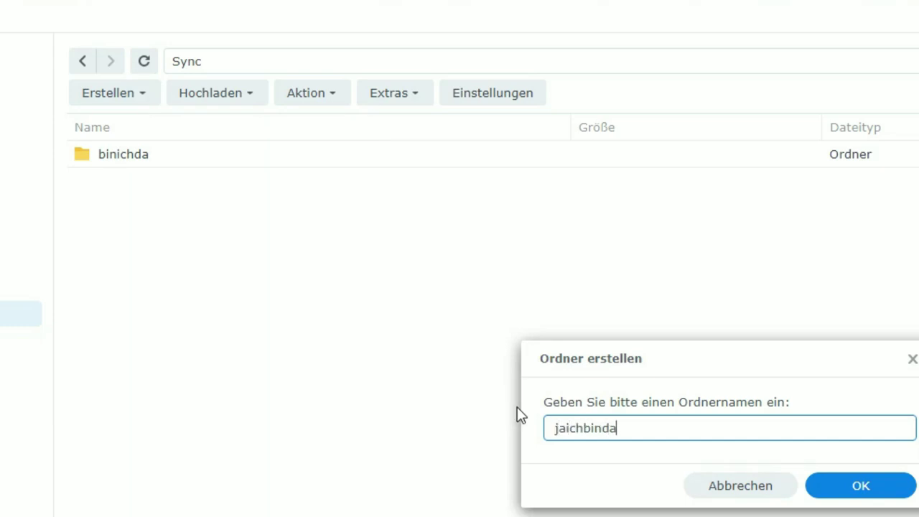
left_click(880, 511)
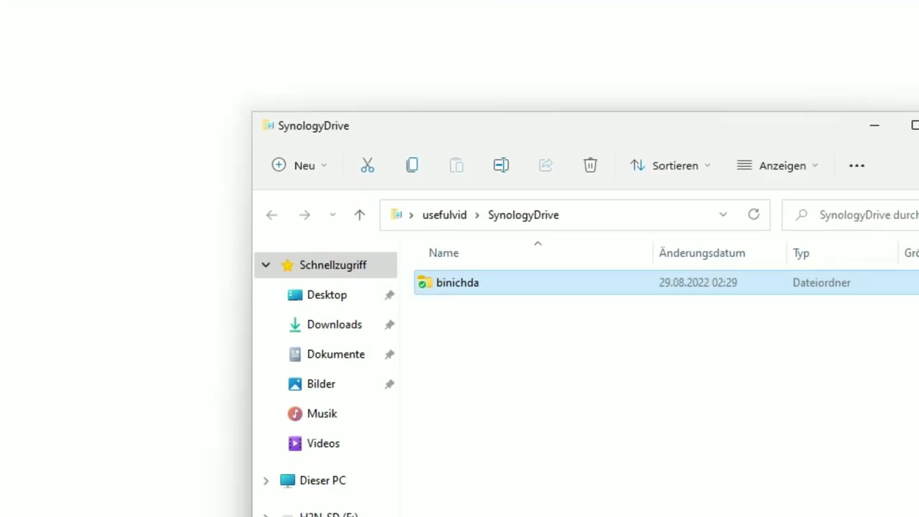
left_click(674, 399)
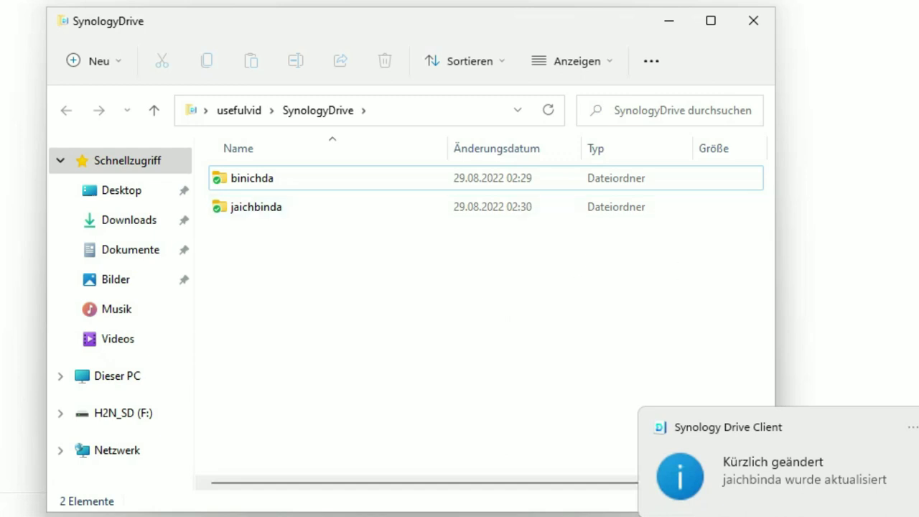
- Open the Windows notification settings for Synology Drive Client, and return to the Sync folder on the NAS
left_click(818, 468)
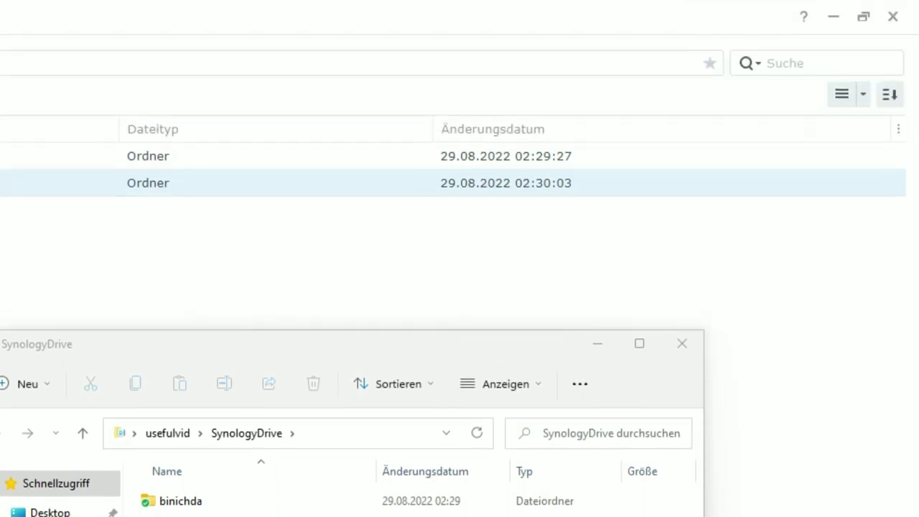
key("super+n")
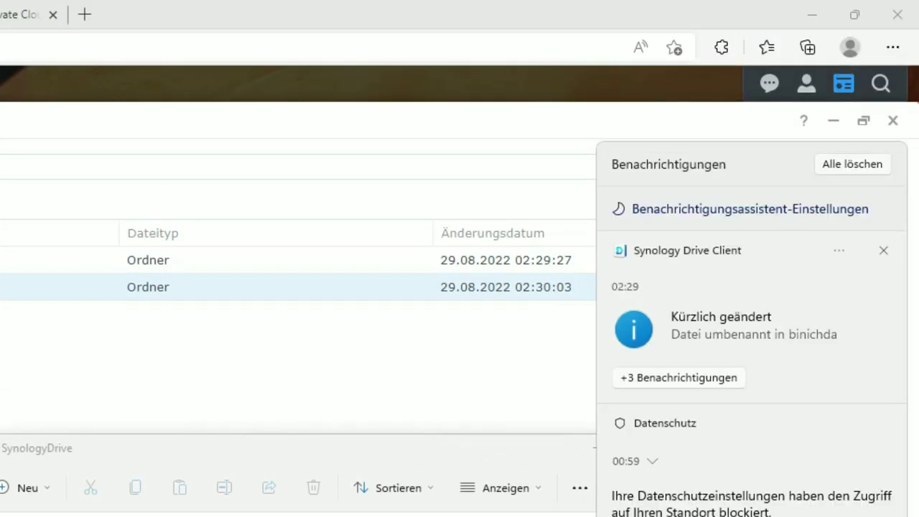
left_click(839, 250)
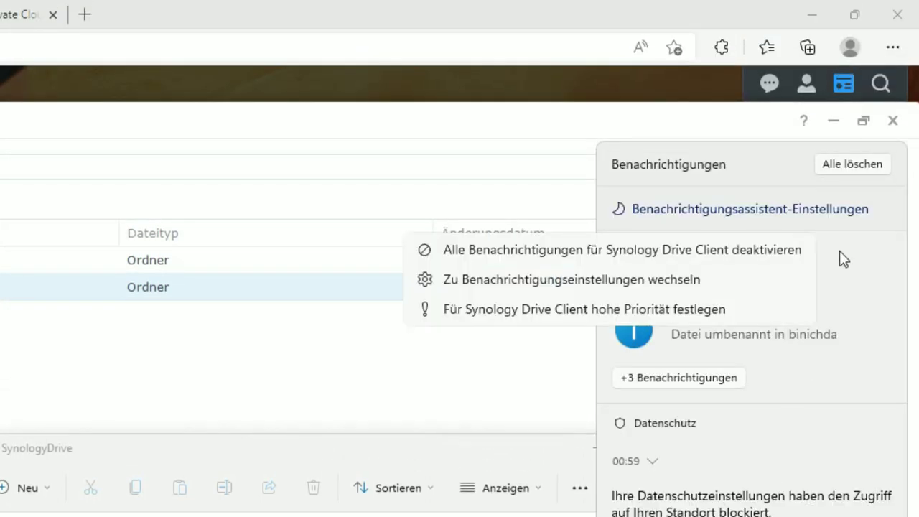
left_click(753, 280)
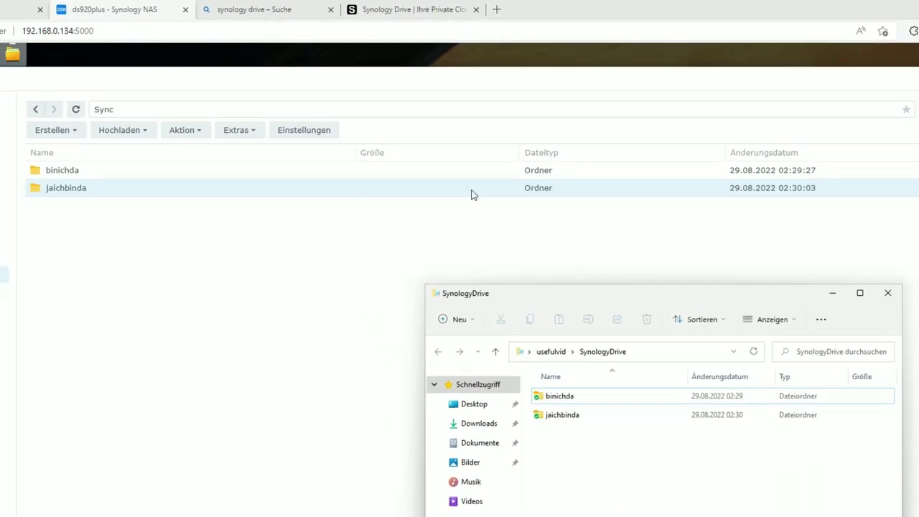
left_click(8, 115)
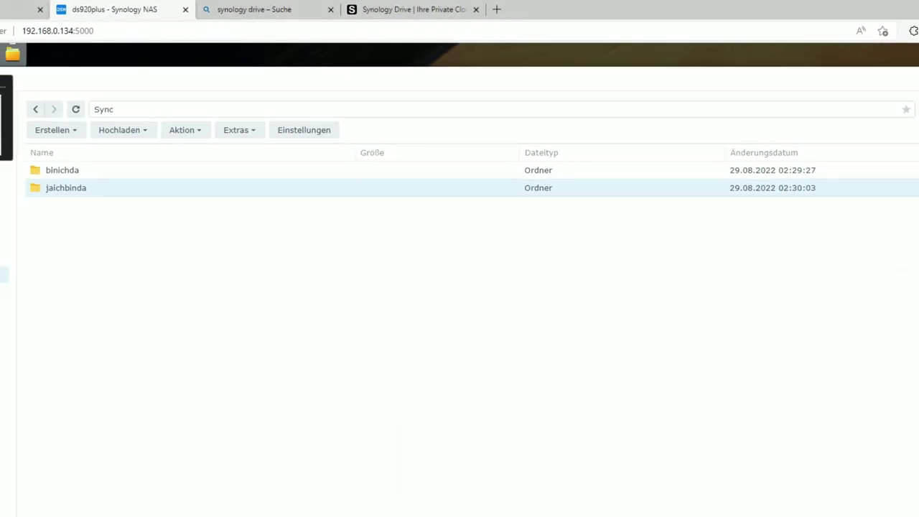